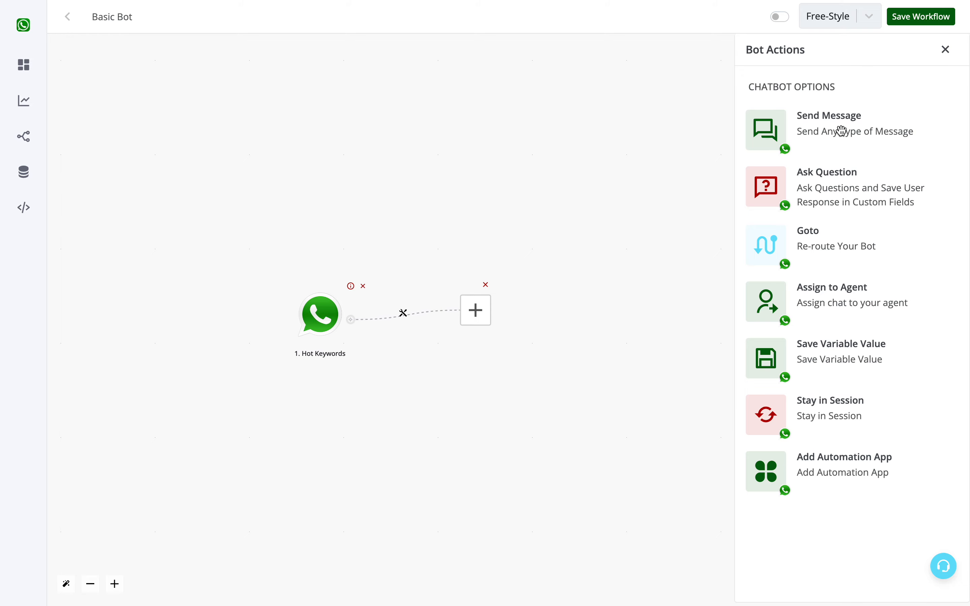
# Add a Send Message action of the Text Message type after the Hot Keywords trigger.
pyautogui.click(841, 131)
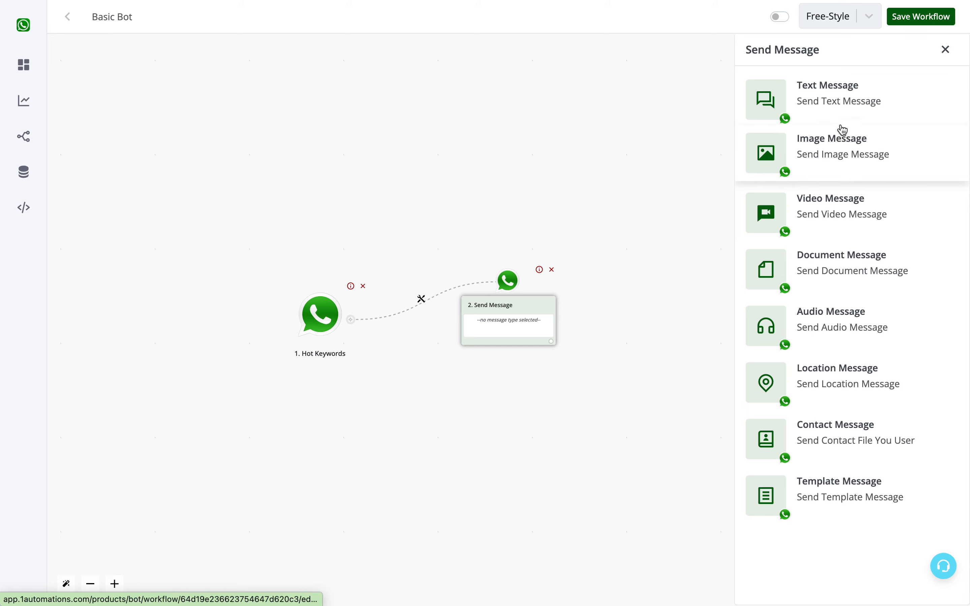
pyautogui.click(830, 105)
pyautogui.click(837, 156)
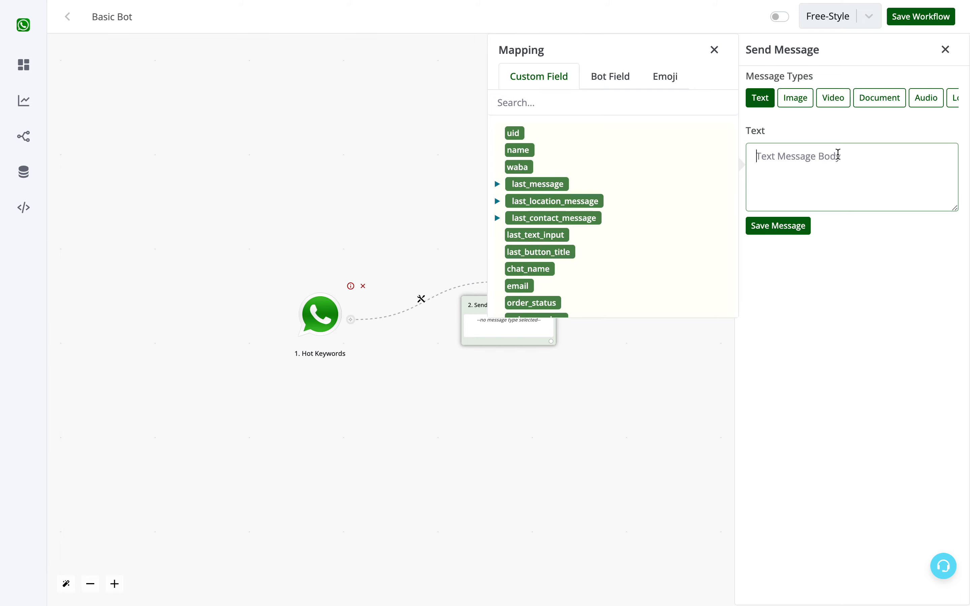
# Write the text 'Hello {{name}}, Welcome to our bot' using the name custom field, and save the message.
pyautogui.write('Hello')
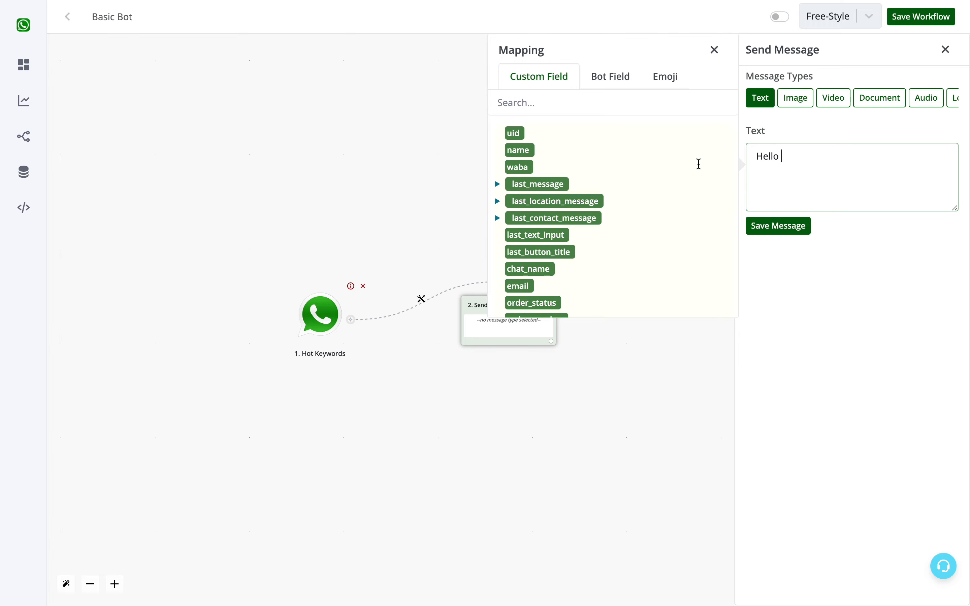
pyautogui.click(518, 151)
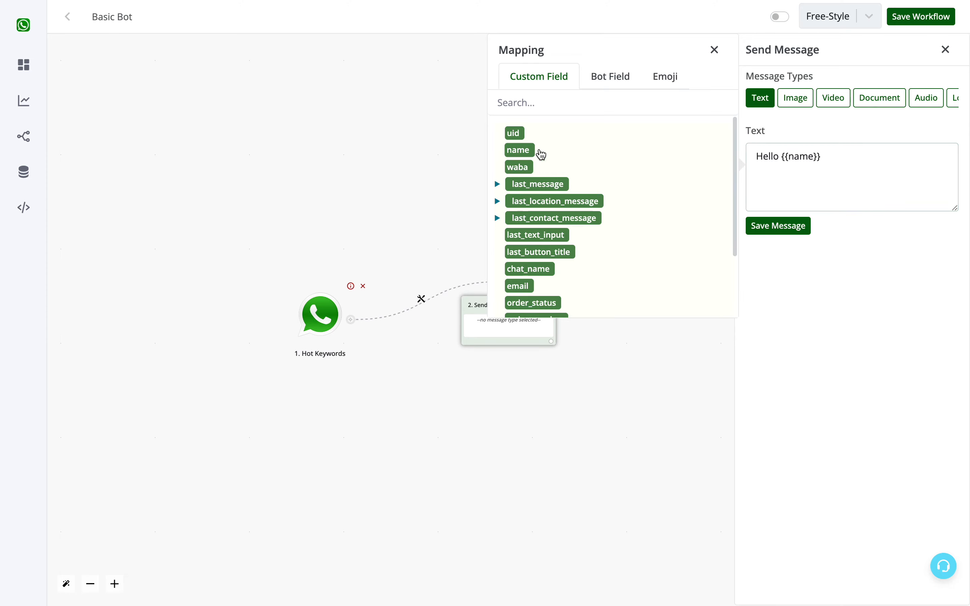
pyautogui.click(842, 155)
pyautogui.write(',')
pyautogui.press('Return')
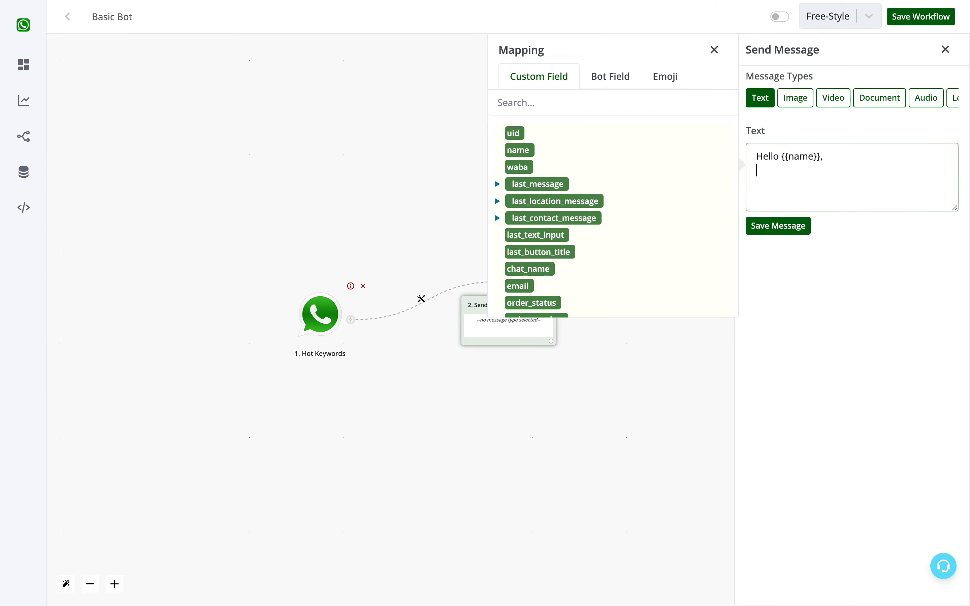
pyautogui.write('Welcome to our bot .')
pyautogui.click(797, 225)
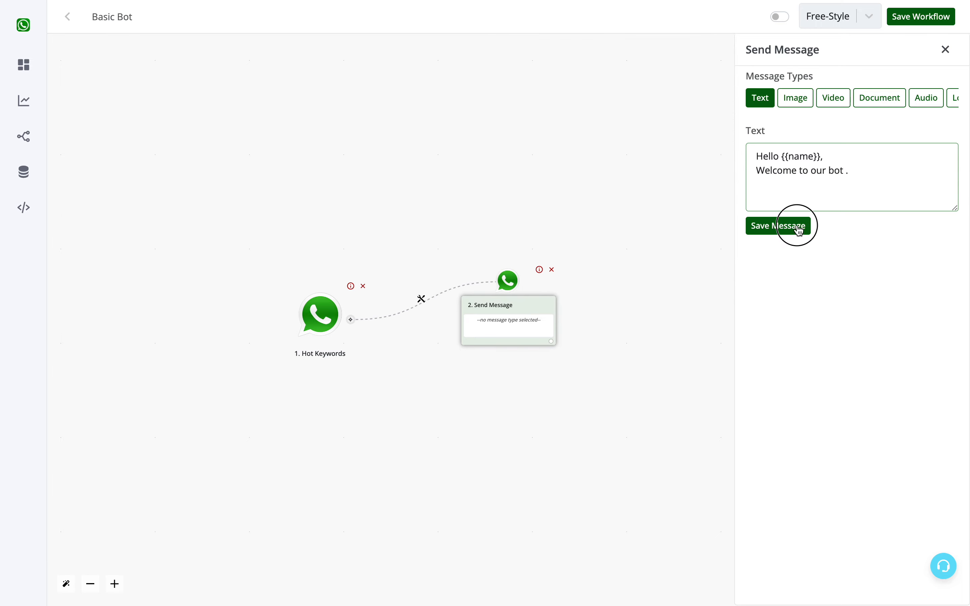
# Add an Ask Question action with the Interactive Message type after the text message node.
pyautogui.click(551, 341)
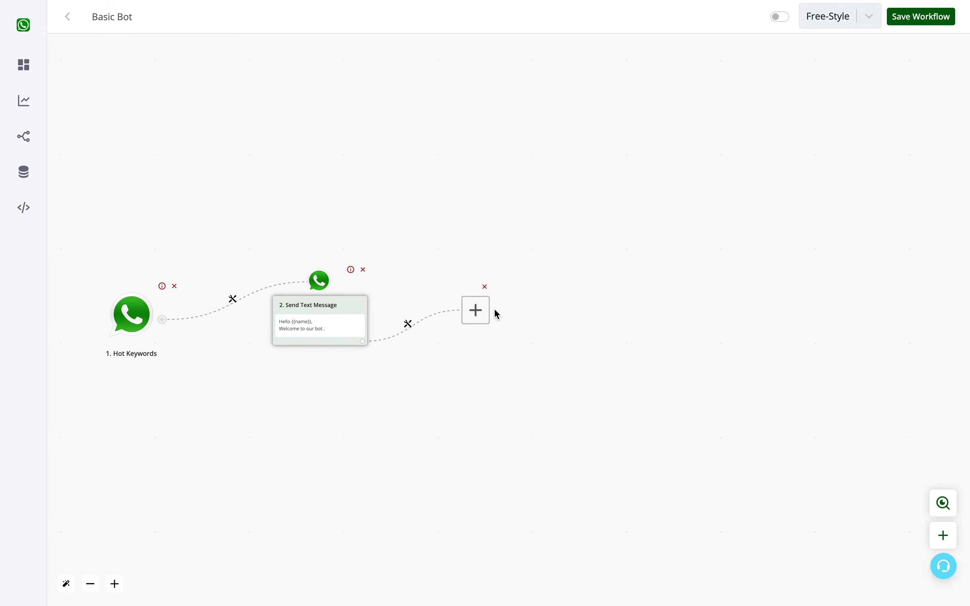
pyautogui.click(476, 309)
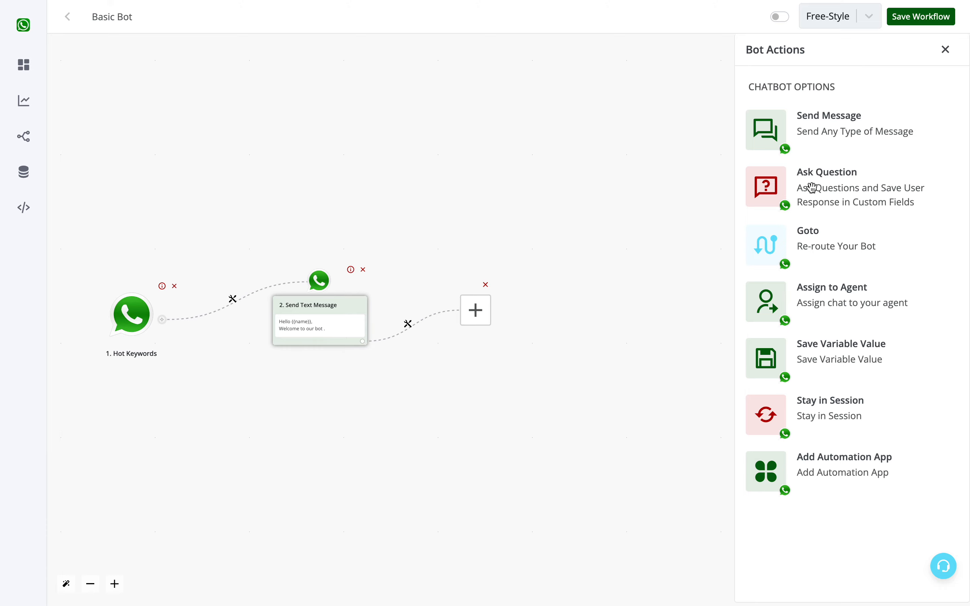
pyautogui.click(820, 187)
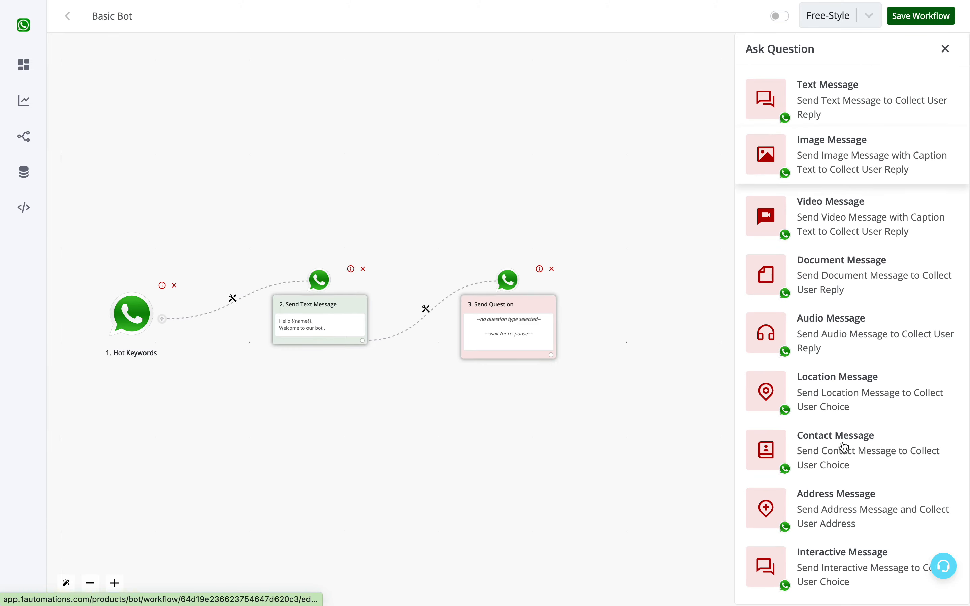
pyautogui.click(822, 573)
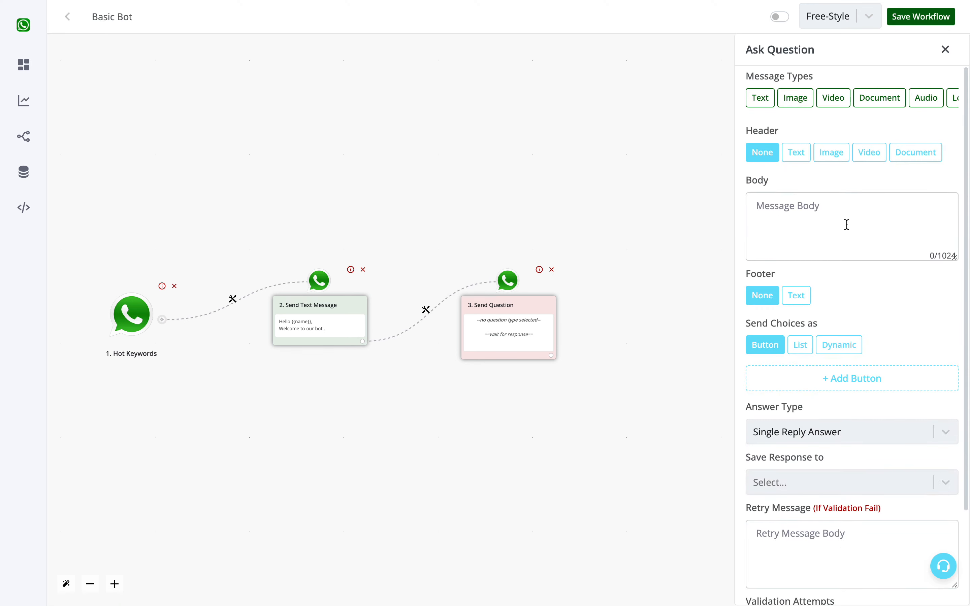
# Enter the question body 'What would you like to do next ?'.
pyautogui.click(826, 207)
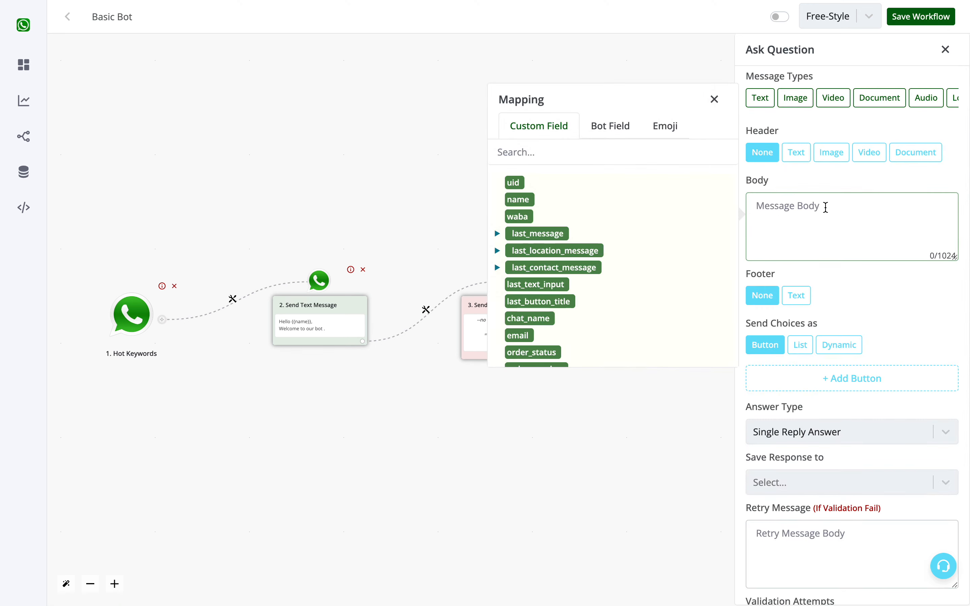
pyautogui.write('Whats')
pyautogui.press('BackSpace')
pyautogui.write('would you')
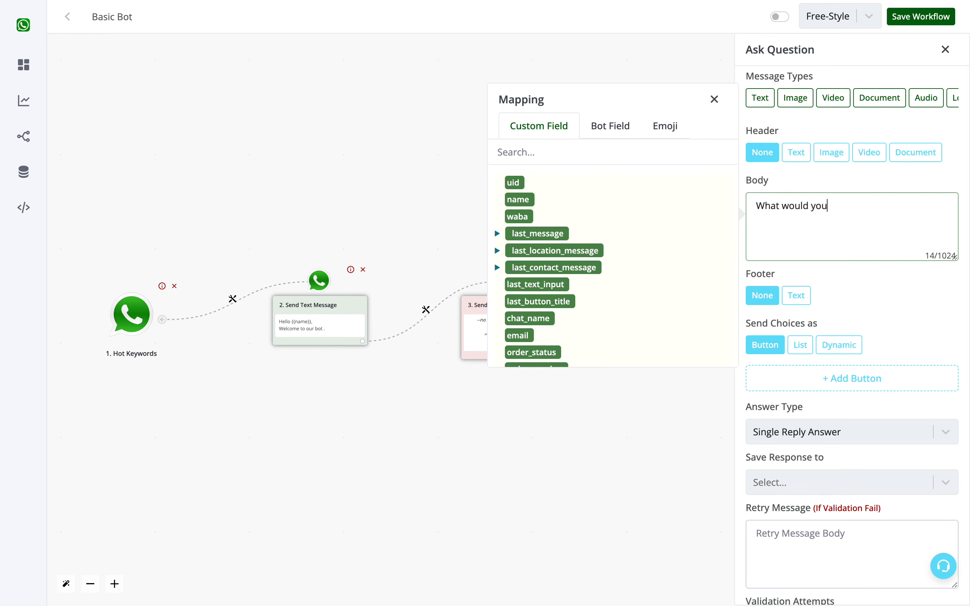
pyautogui.write(' like to do next ?')
# Add two choice buttons and label the first one 'Contact Sales Team'.
pyautogui.click(818, 378)
pyautogui.click(818, 409)
pyautogui.click(835, 384)
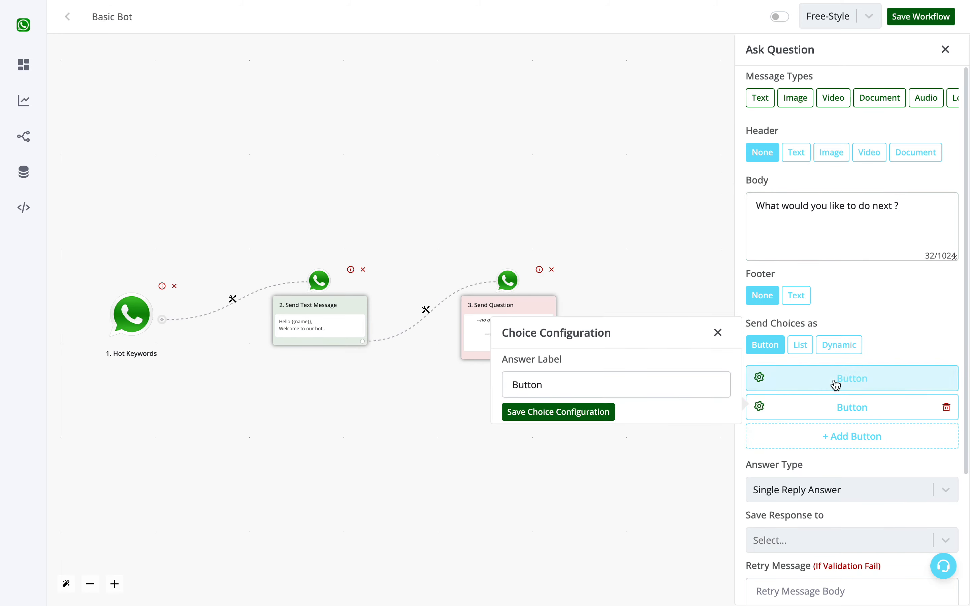
pyautogui.doubleClick(584, 390)
pyautogui.write('Cont')
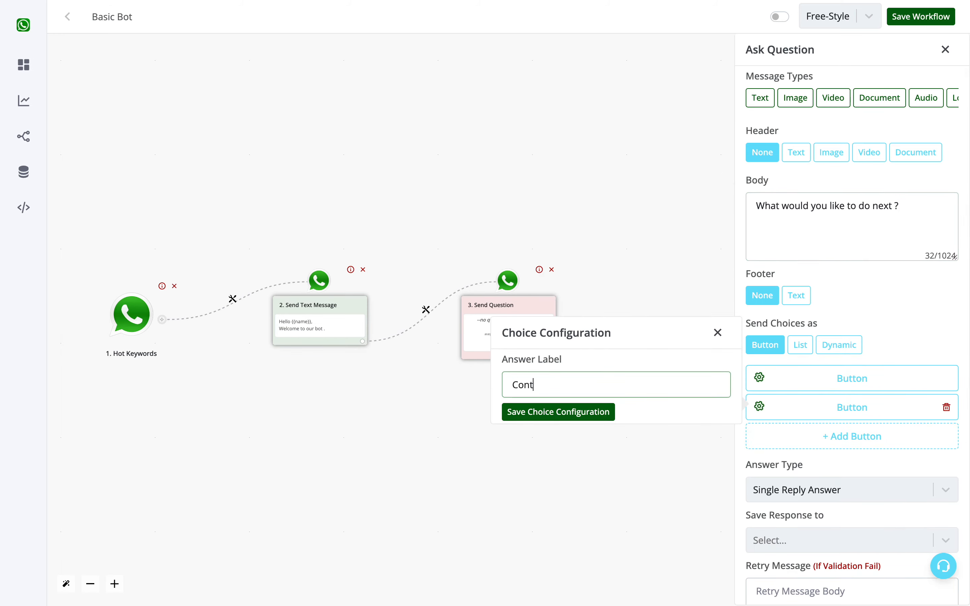
pyautogui.write('act Sales Team')
pyautogui.click(535, 412)
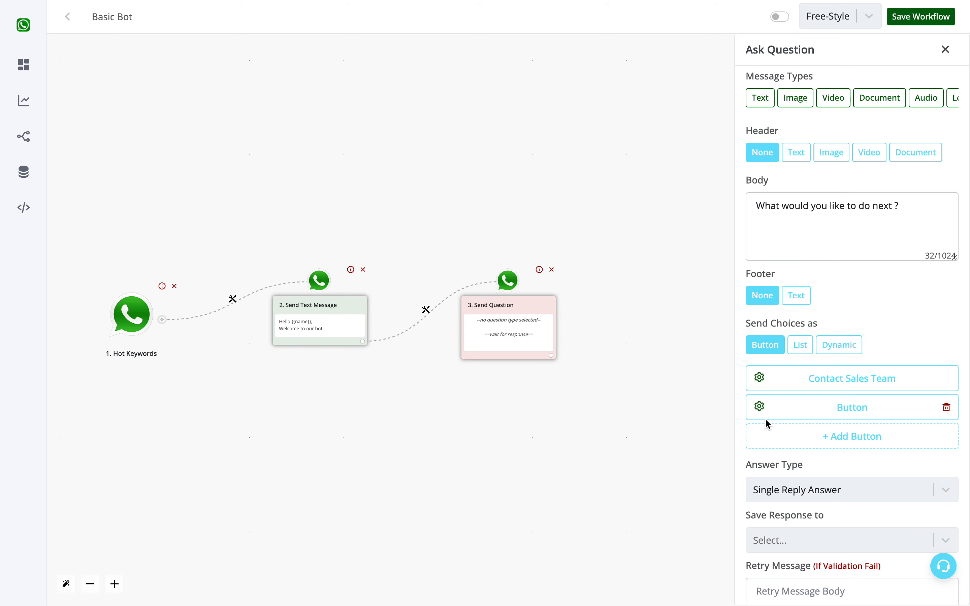
# Label the second choice button 'Contact Support Team'.
pyautogui.click(797, 413)
pyautogui.doubleClick(631, 418)
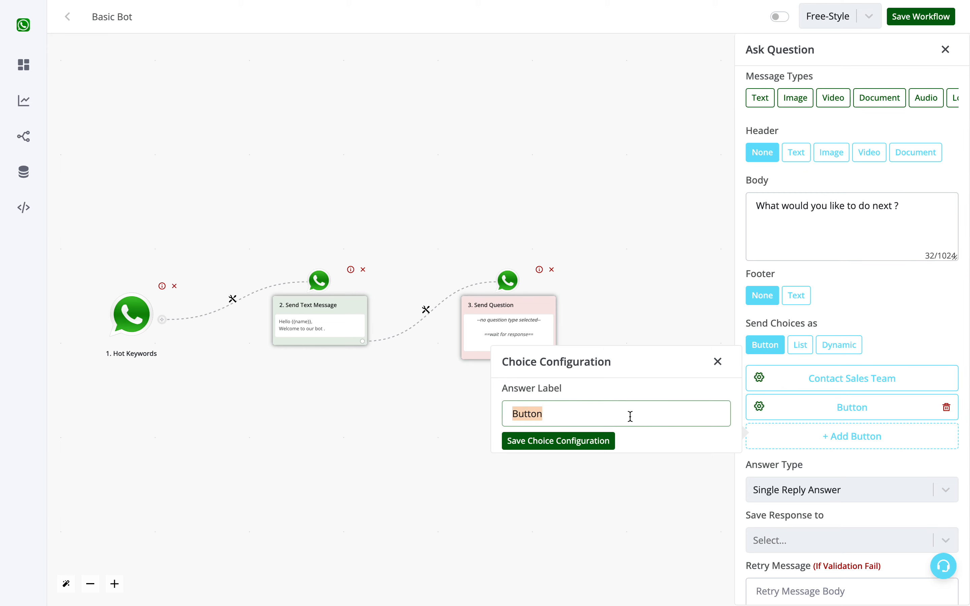
pyautogui.write('Contact Support Team')
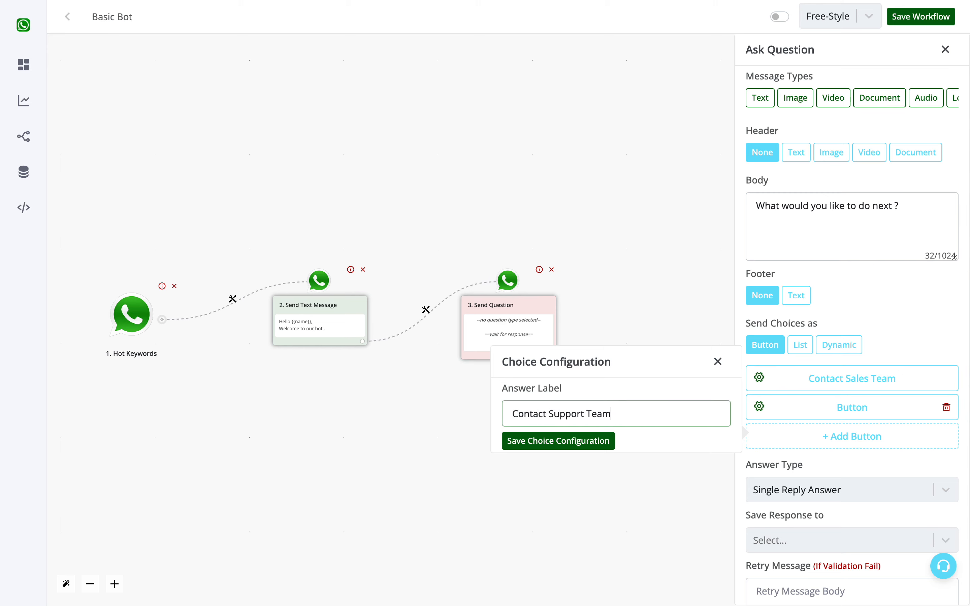
pyautogui.click(584, 439)
# Add a third choice button labelled 'See Demo'.
pyautogui.click(861, 437)
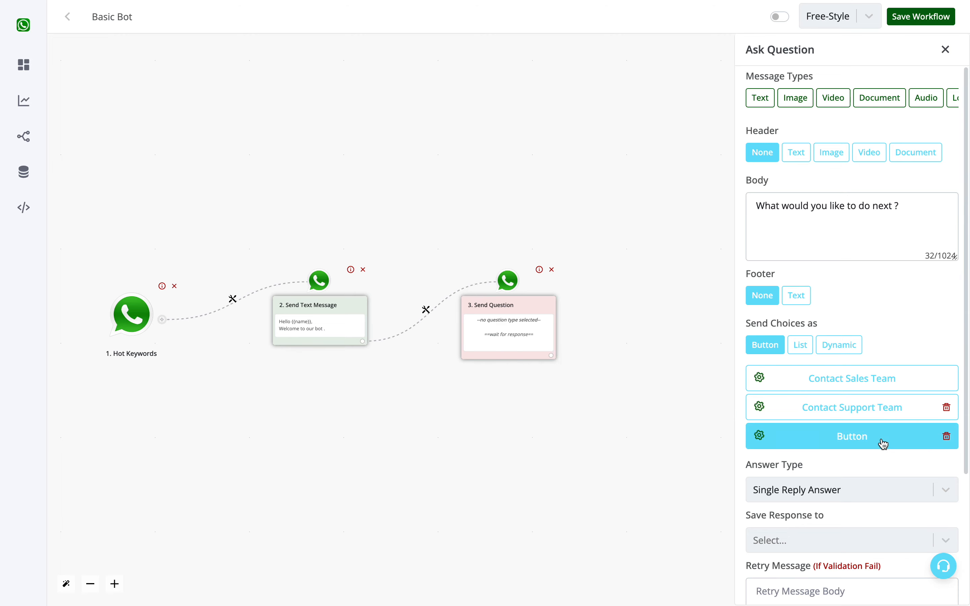
pyautogui.click(883, 444)
pyautogui.doubleClick(628, 444)
pyautogui.write('See ')
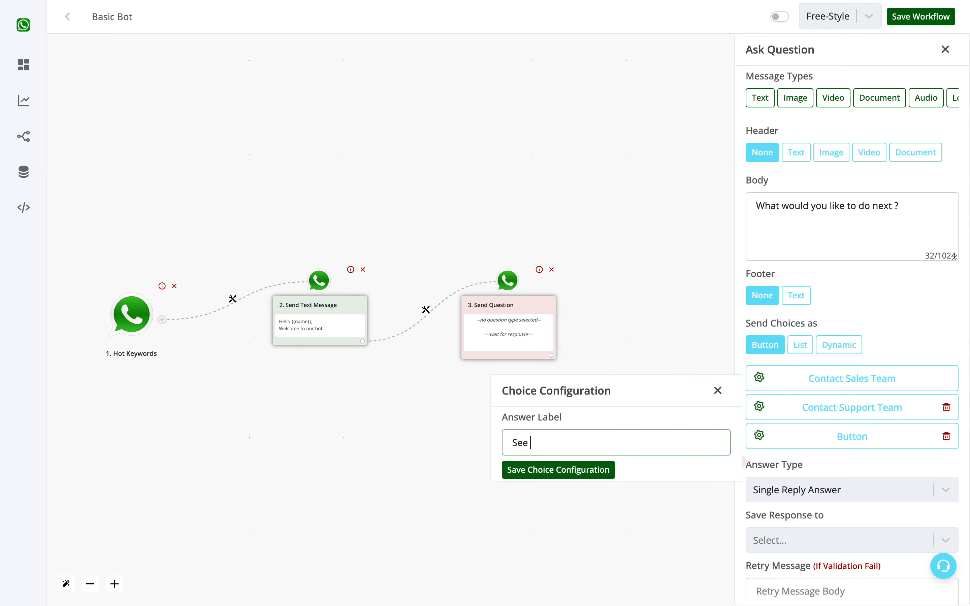
pyautogui.write('Demo')
pyautogui.click(577, 473)
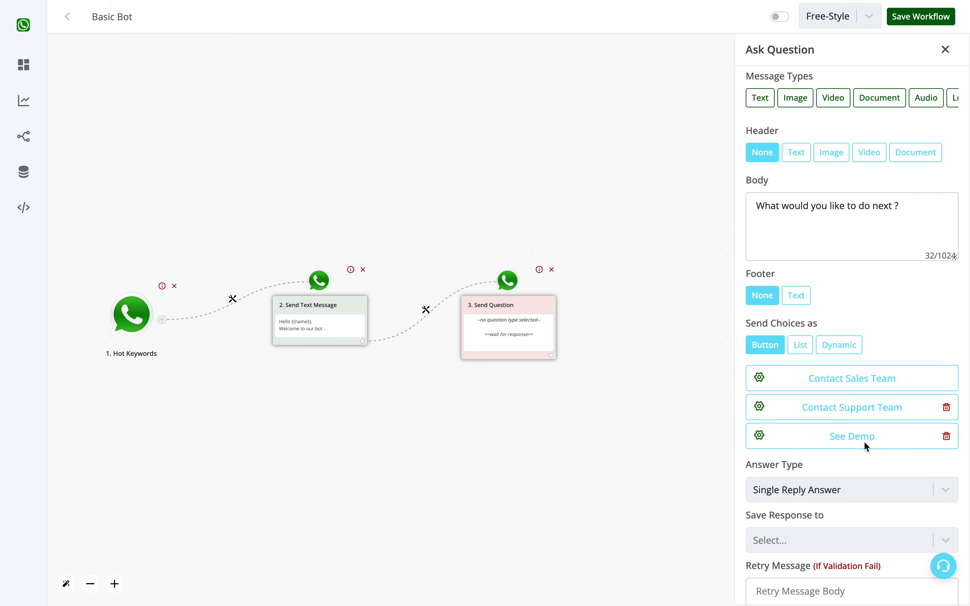
# Keep the answer type as Single Reply Answer and save the response to the category field.
pyautogui.scroll(-4, 864, 440)
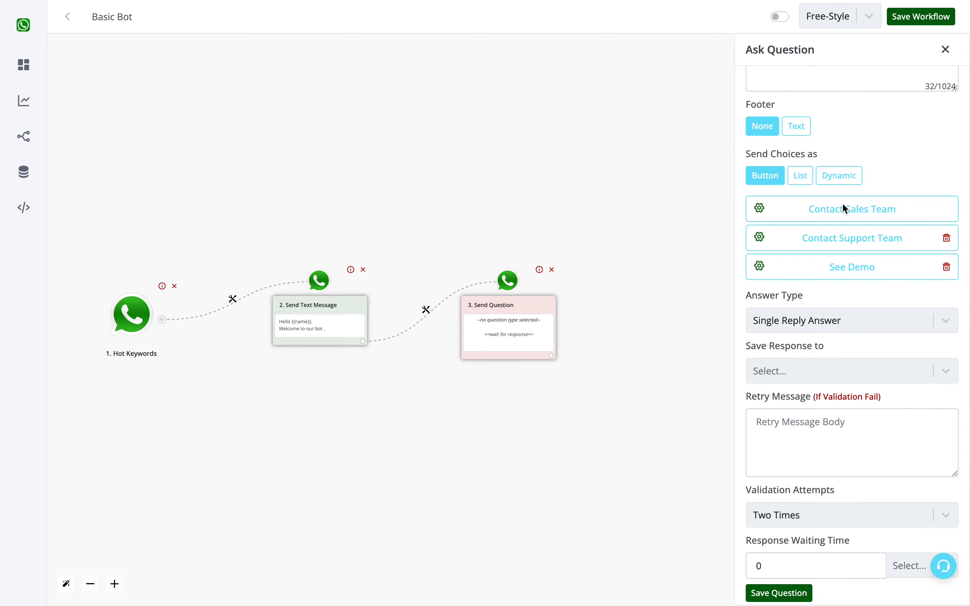
pyautogui.scroll(4, 842, 205)
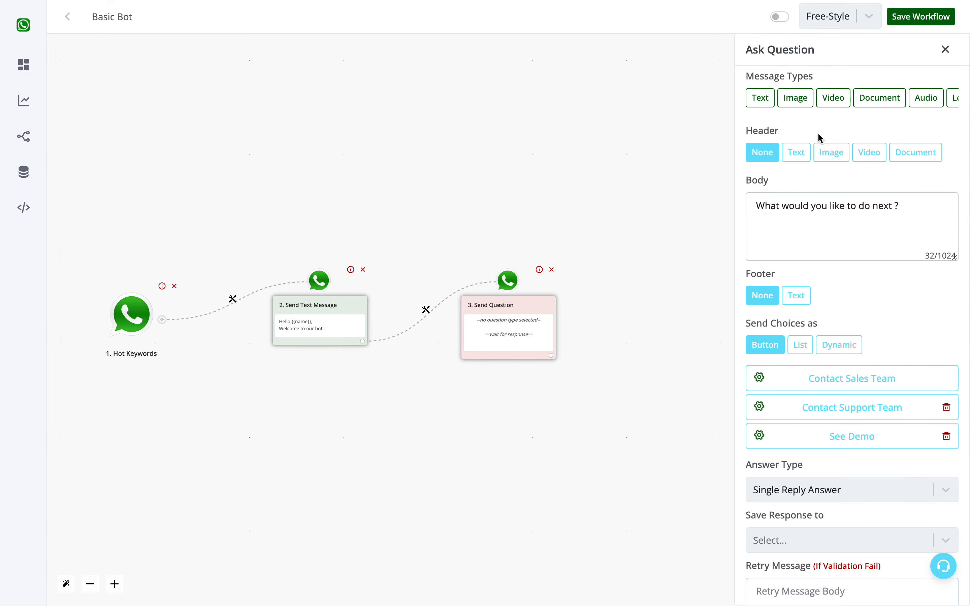
pyautogui.scroll(-4, 841, 237)
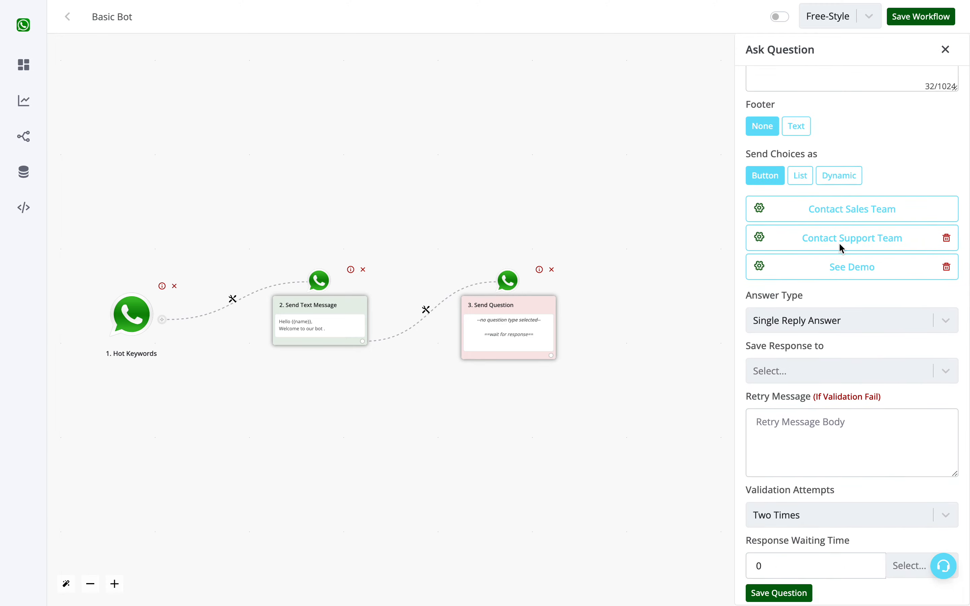
pyautogui.click(778, 376)
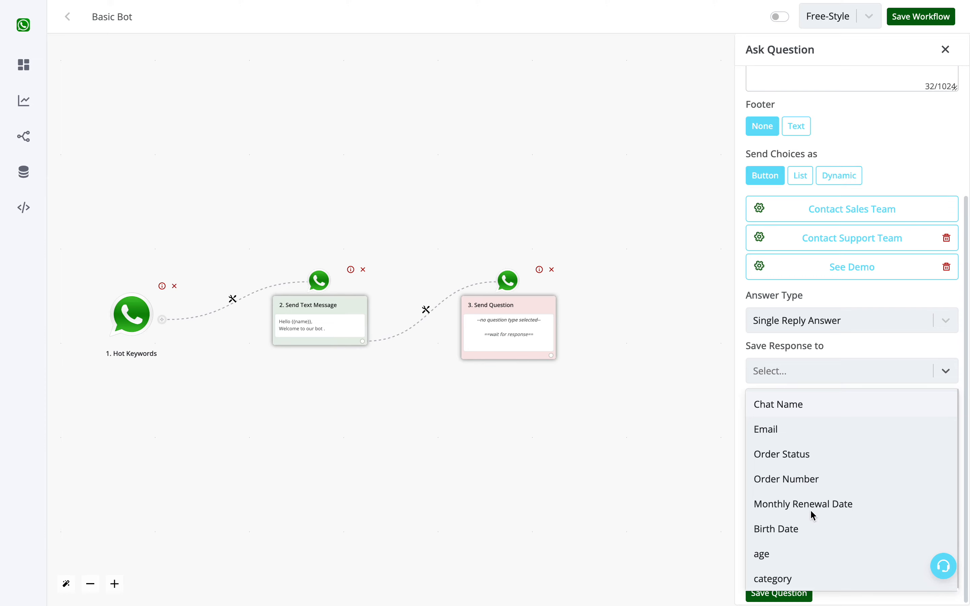
pyautogui.scroll(-1, 810, 515)
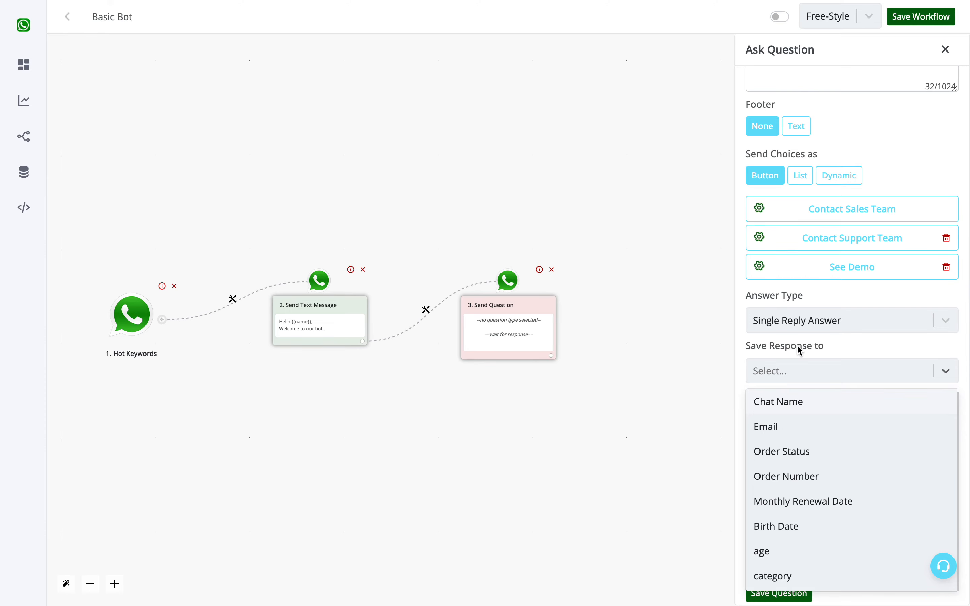
pyautogui.click(807, 331)
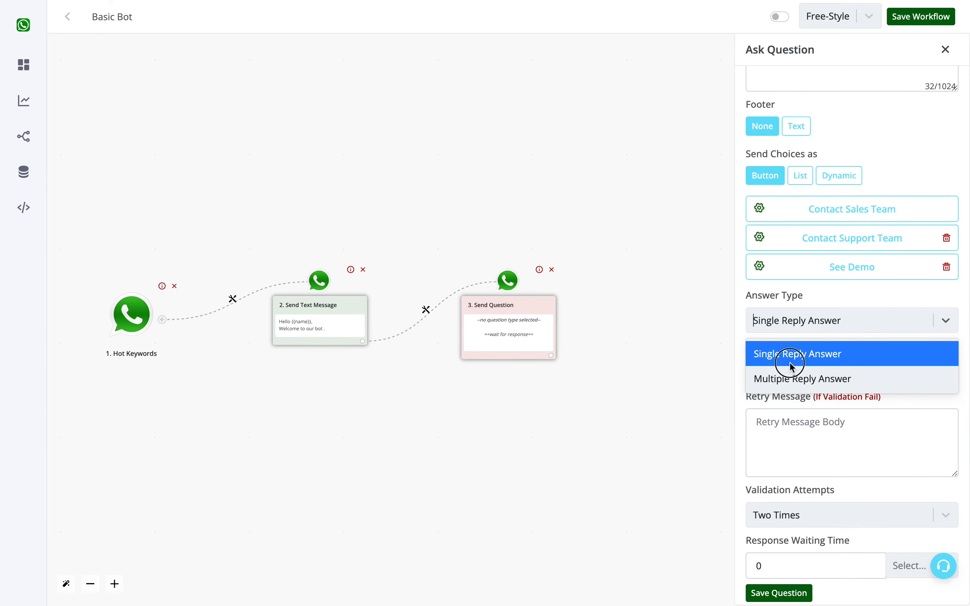
pyautogui.click(790, 362)
pyautogui.click(789, 366)
pyautogui.scroll(-1, 797, 509)
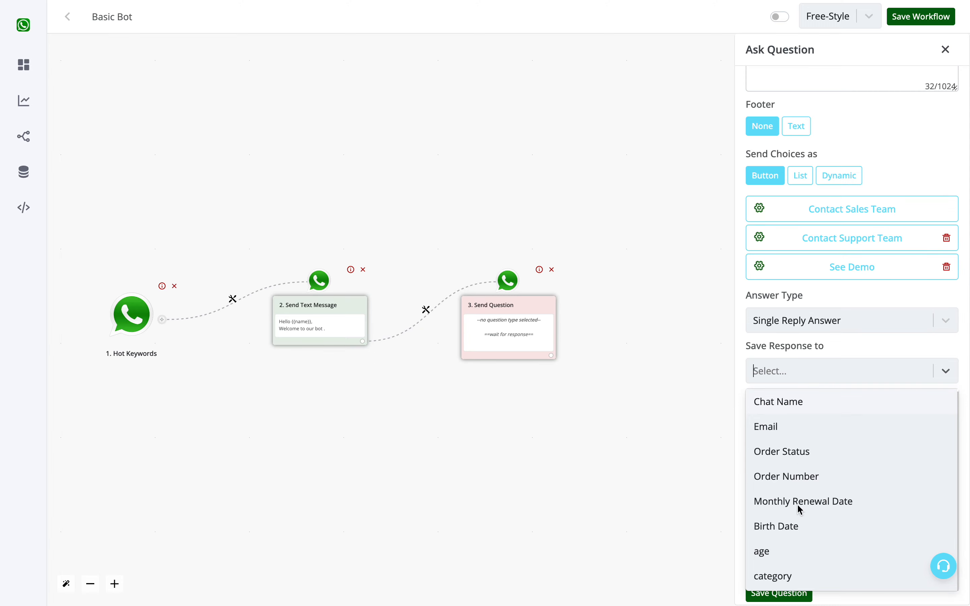
pyautogui.scroll(-1, 797, 509)
pyautogui.click(775, 577)
pyautogui.scroll(-1, 792, 422)
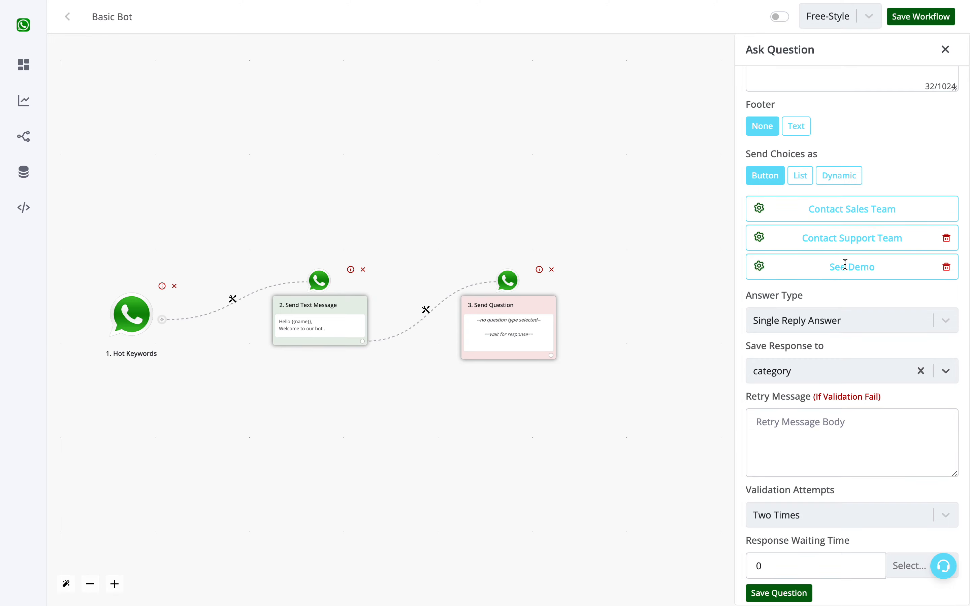
pyautogui.click(820, 422)
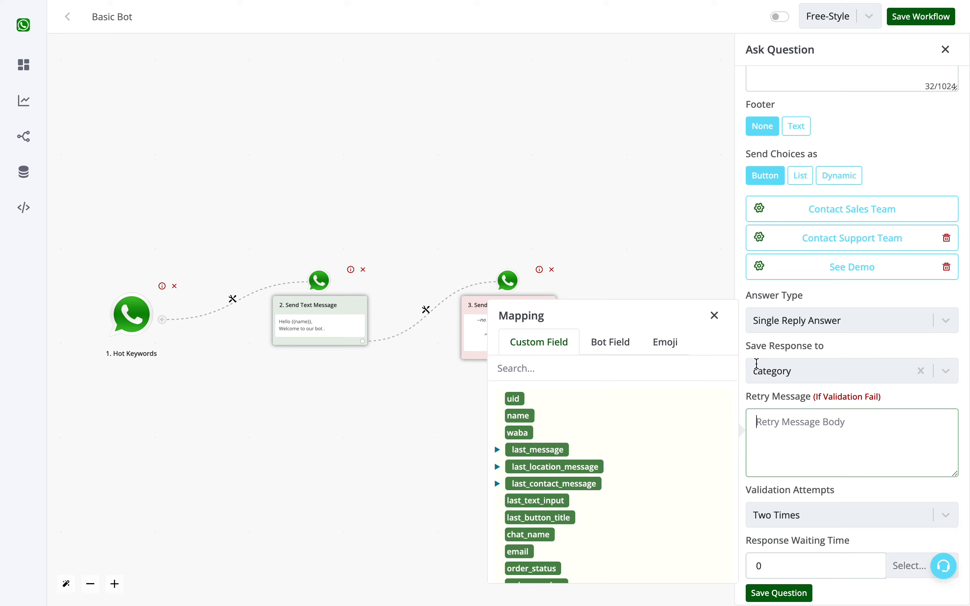
pyautogui.click(714, 316)
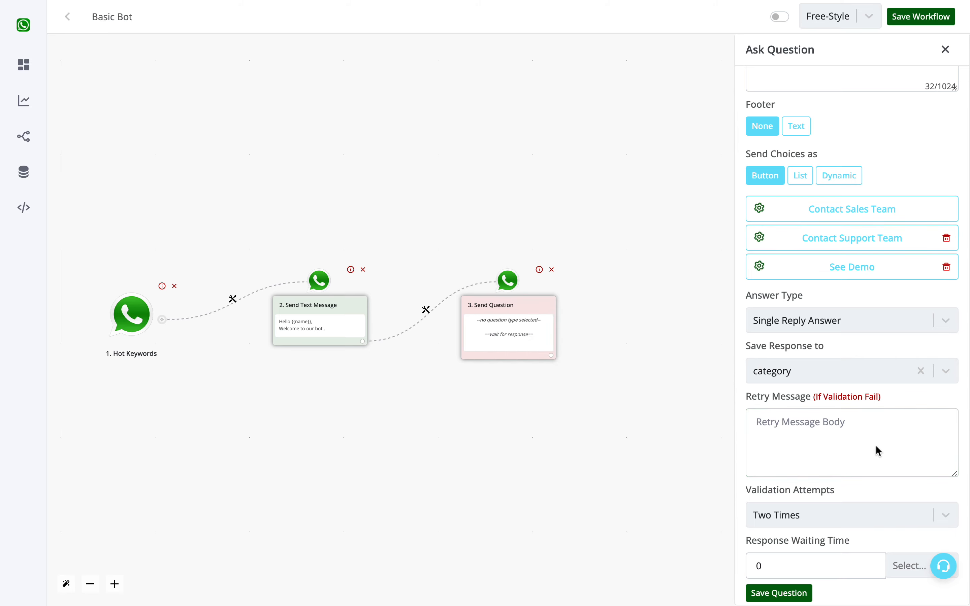
pyautogui.click(877, 451)
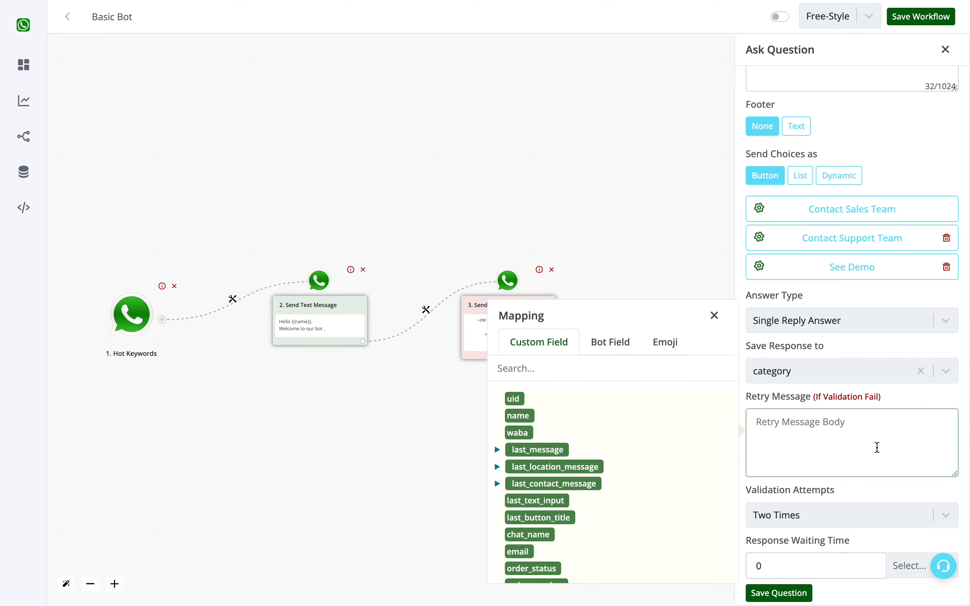
pyautogui.click(714, 315)
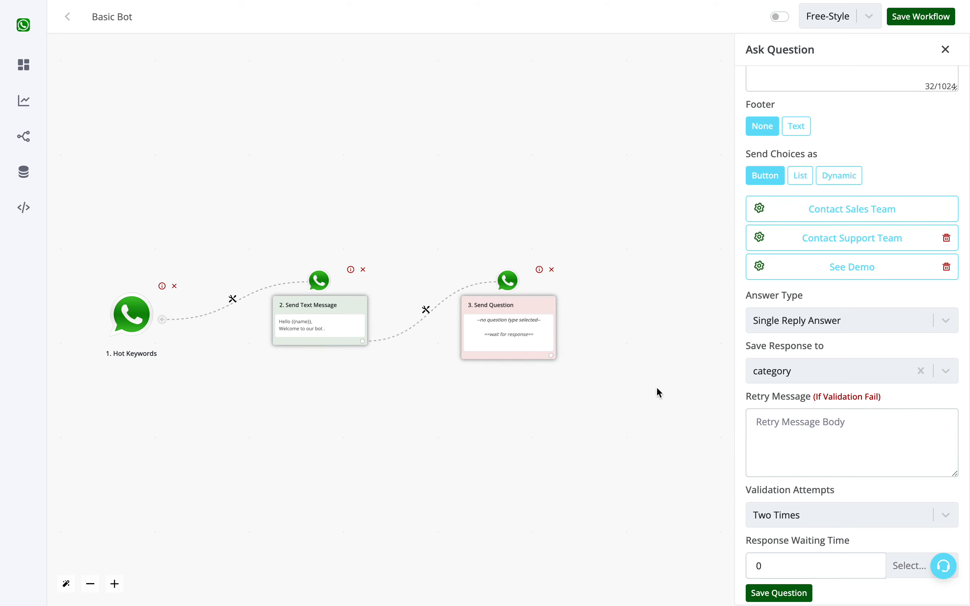
# Set the response waiting time to 100 hours and save the question.
pyautogui.click(899, 564)
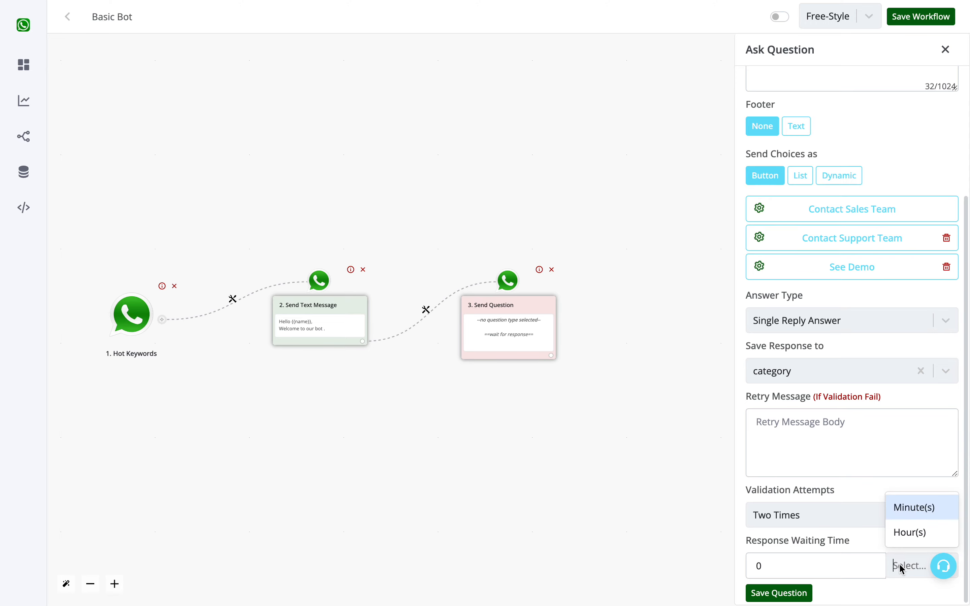
pyautogui.click(904, 532)
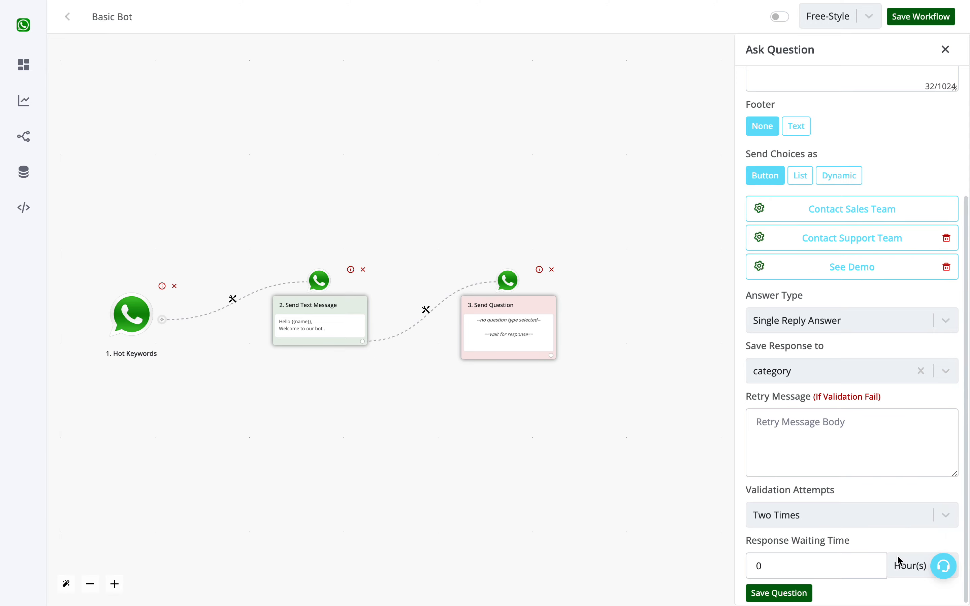
pyautogui.click(841, 565)
pyautogui.doubleClick(841, 565)
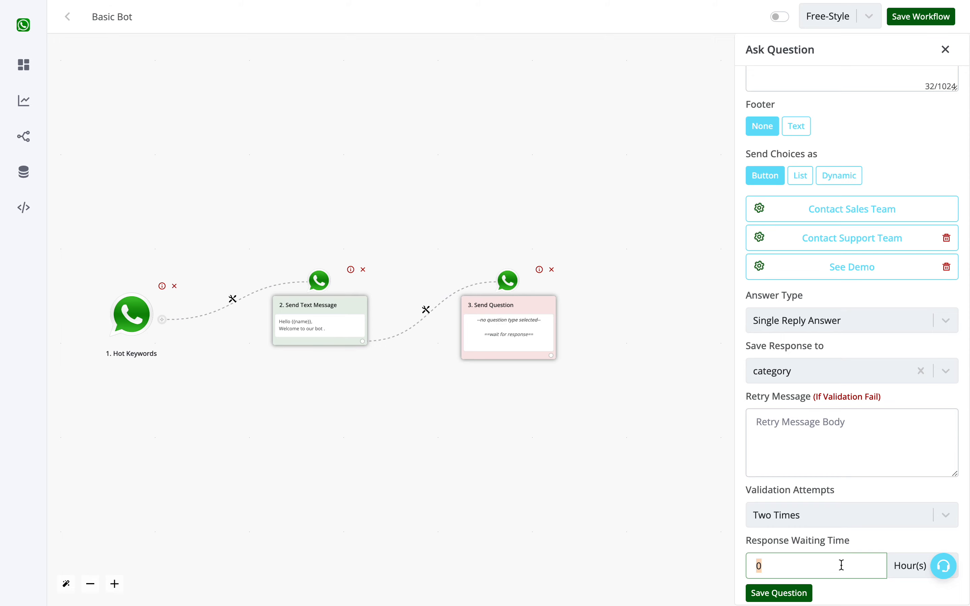
pyautogui.write('100')
pyautogui.click(796, 592)
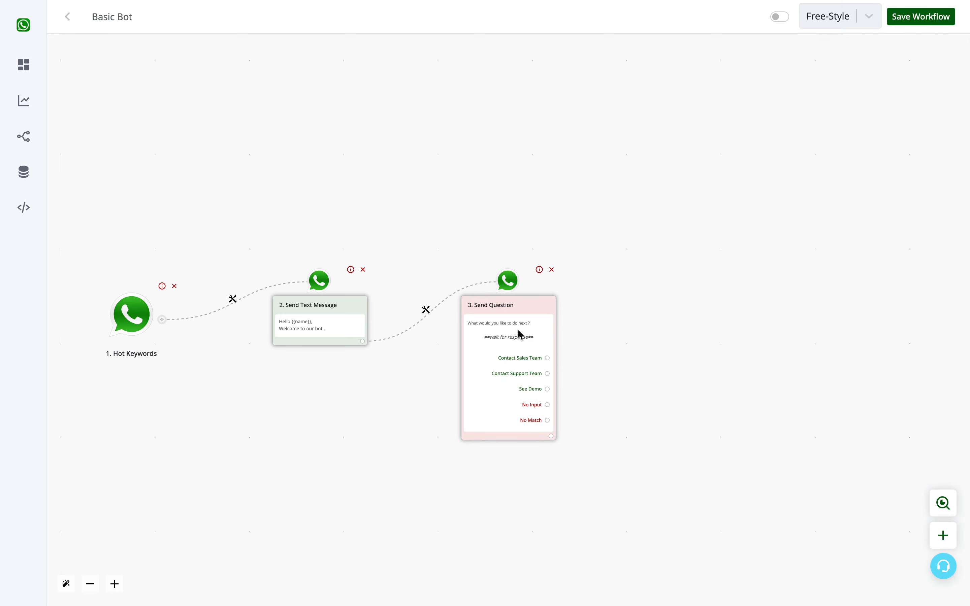
# Connect the Contact Sales Team and Contact Support Team choices to new empty action nodes.
pyautogui.moveTo(526, 311); pyautogui.dragTo(560, 215)
pyautogui.scroll(5, 526, 243)
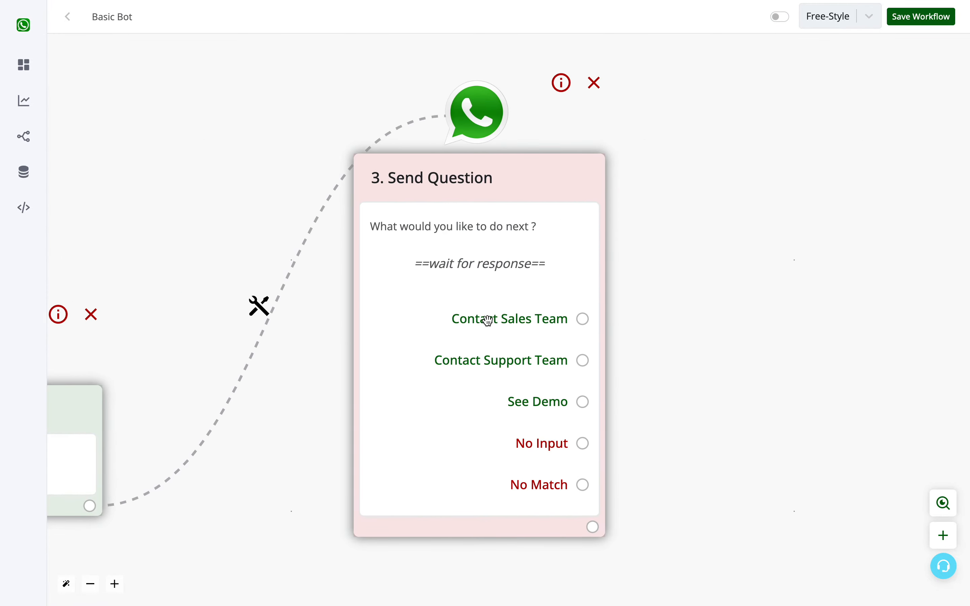
pyautogui.click(583, 319)
pyautogui.scroll(-5, 517, 367)
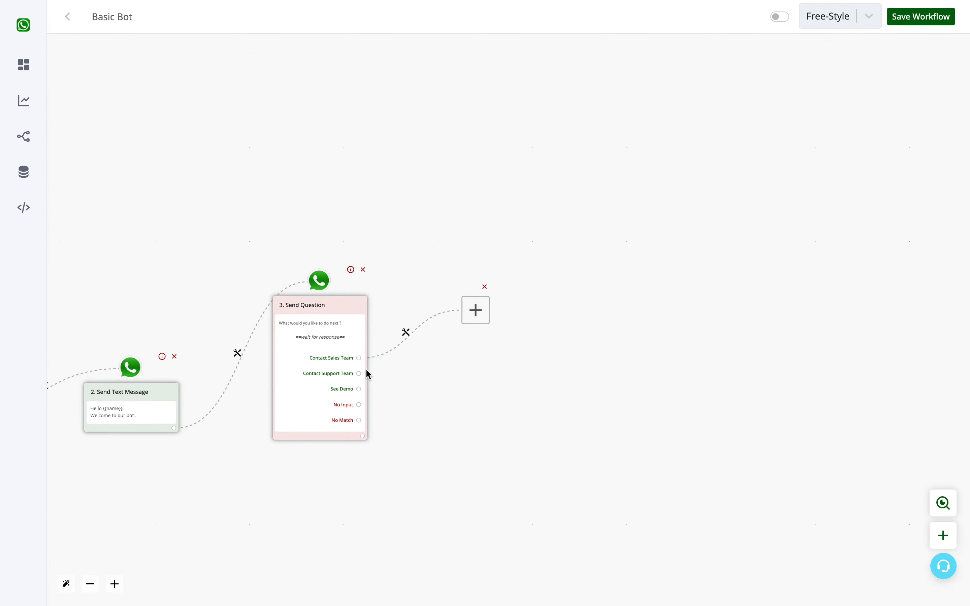
pyautogui.click(359, 373)
pyautogui.moveTo(466, 325); pyautogui.dragTo(492, 465)
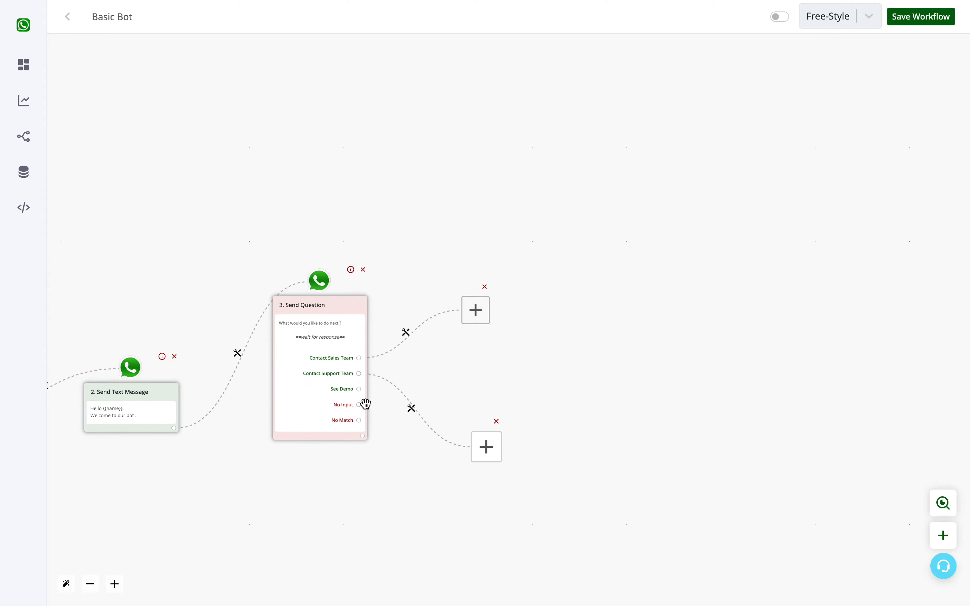
# Add an Assign to Agent action on the Contact Sales Team branch and assign it to Demo account.
pyautogui.click(480, 305)
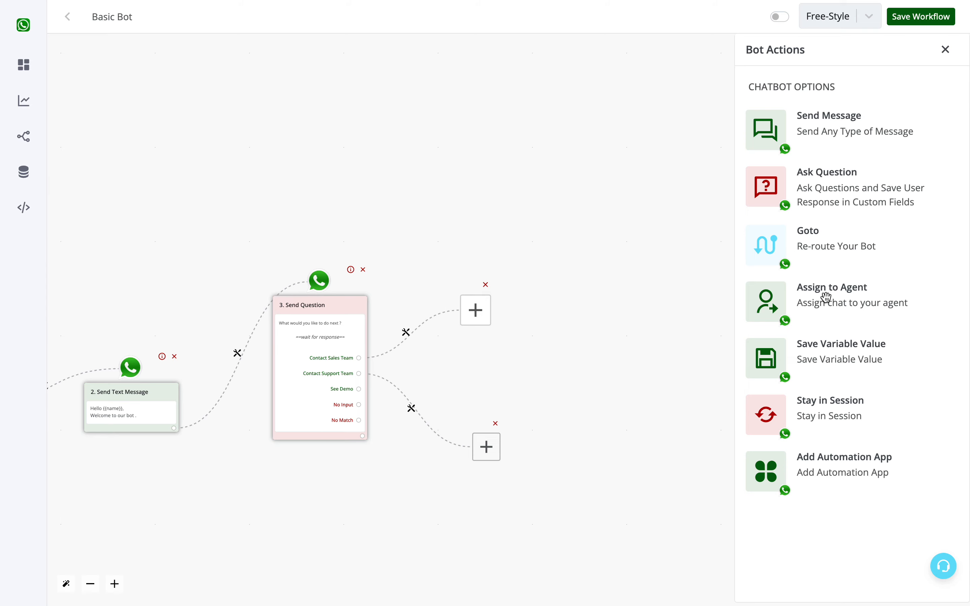
pyautogui.click(801, 305)
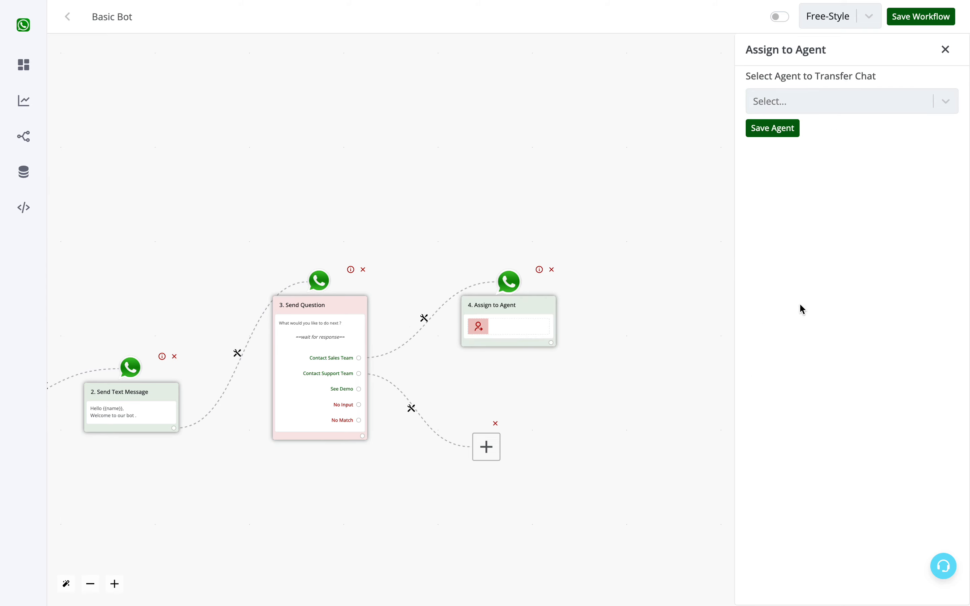
pyautogui.click(918, 105)
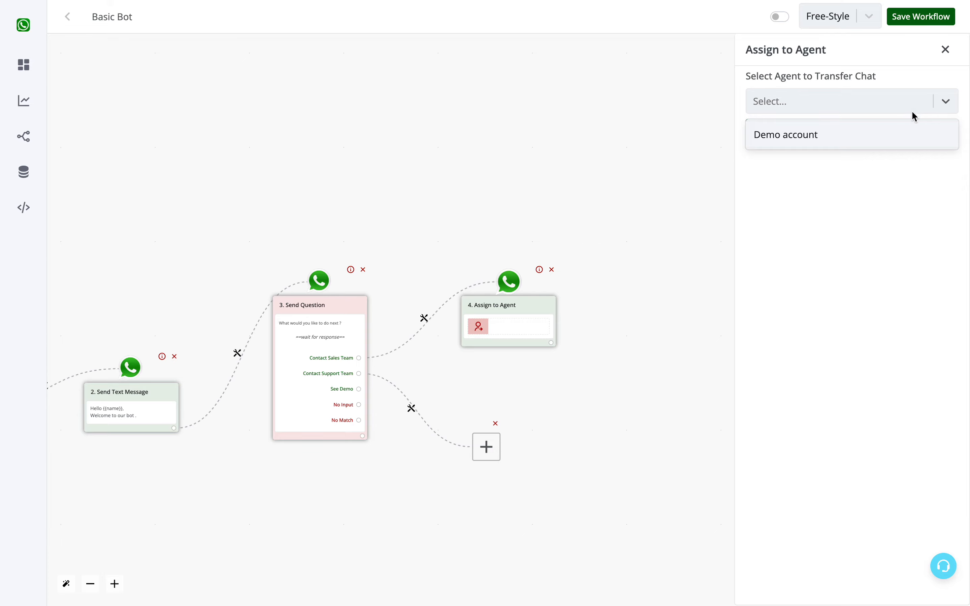
pyautogui.click(818, 139)
pyautogui.click(773, 129)
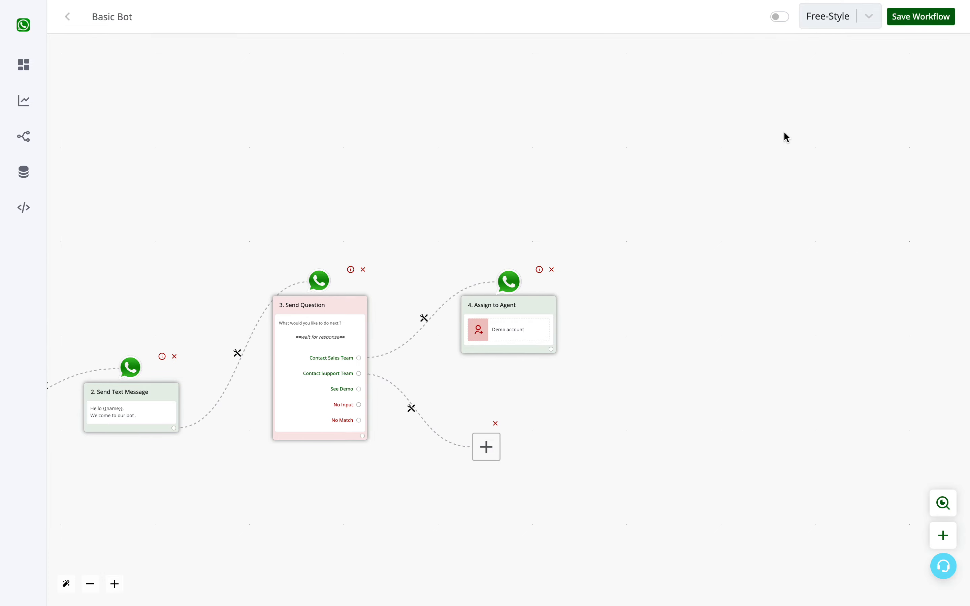
# Move the agent node up and add an interactive Ask Question message on the Contact Support Team branch.
pyautogui.moveTo(529, 305); pyautogui.dragTo(535, 236)
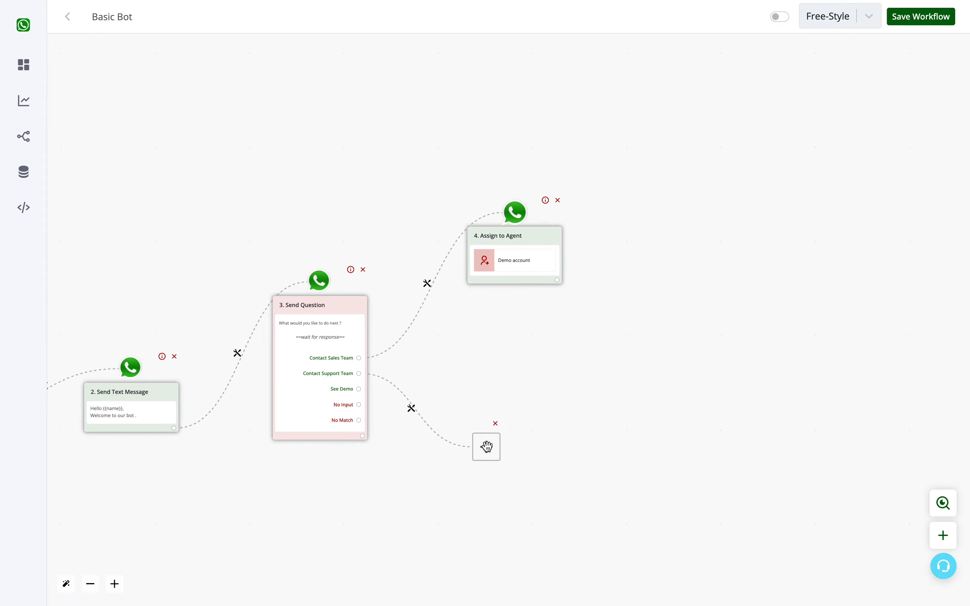
pyautogui.moveTo(486, 446); pyautogui.dragTo(504, 389)
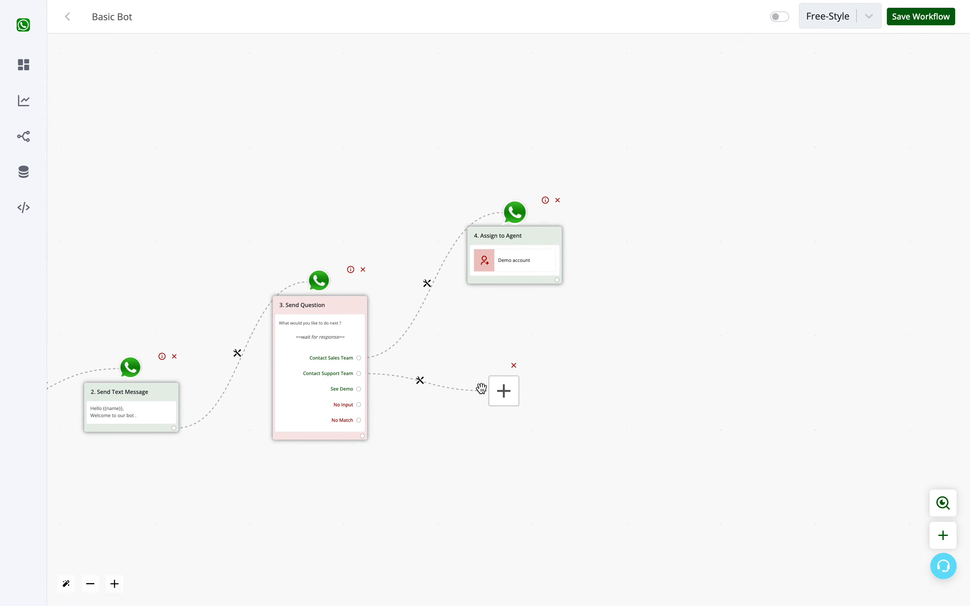
pyautogui.click(502, 391)
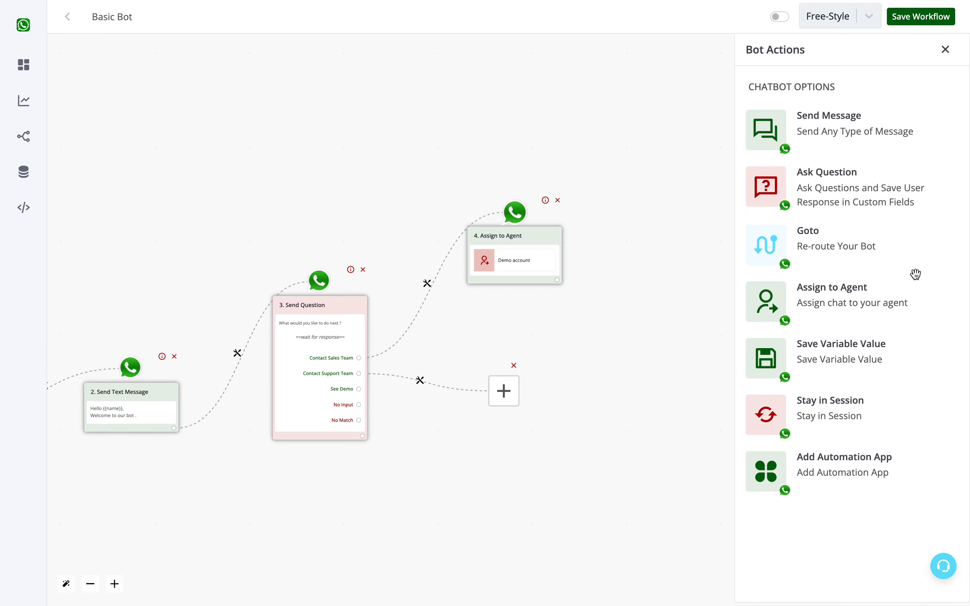
pyautogui.click(862, 191)
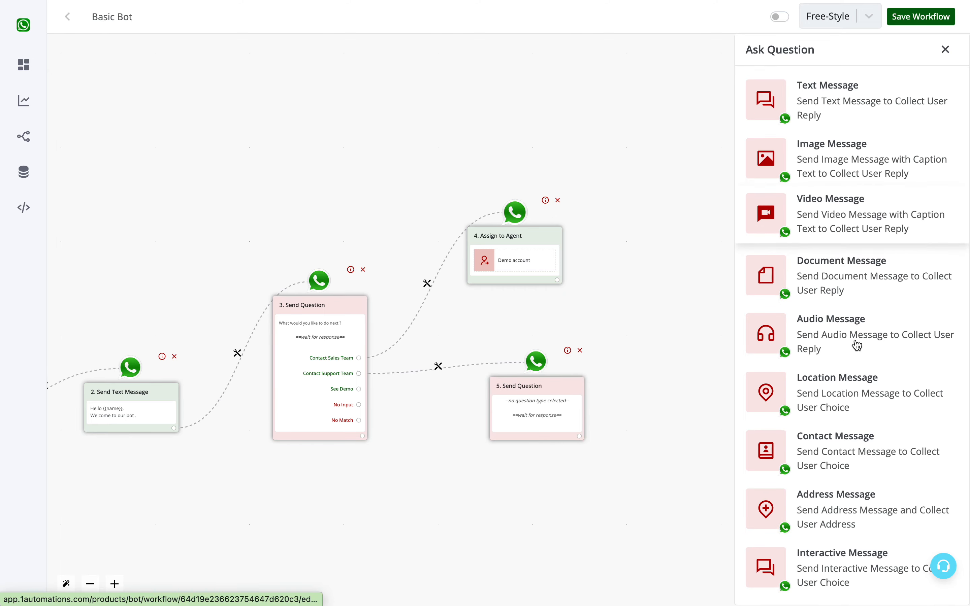
pyautogui.click(846, 560)
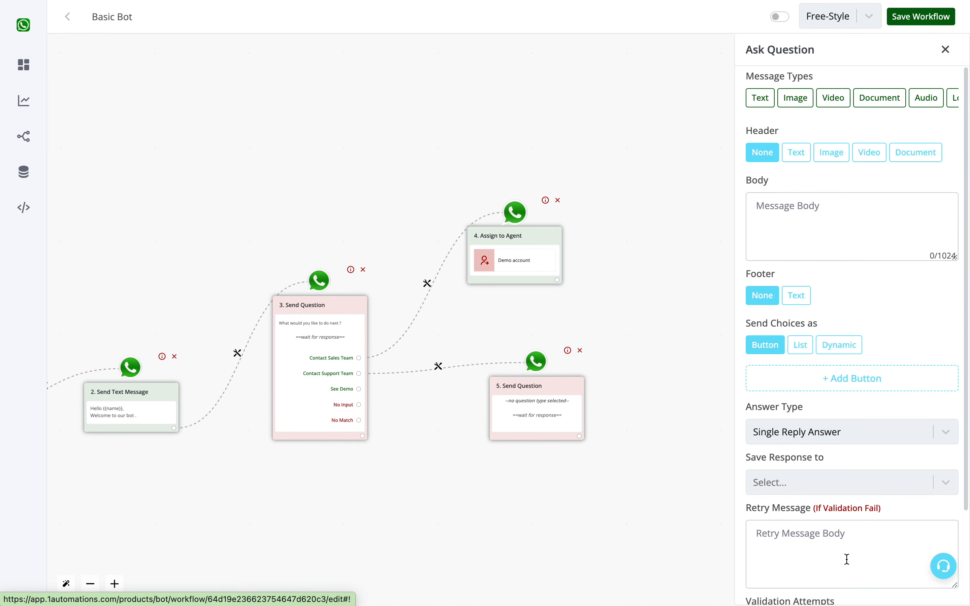
# Enter the question body 'Are you a Free Or Paid User ?'.
pyautogui.click(828, 243)
pyautogui.write('A')
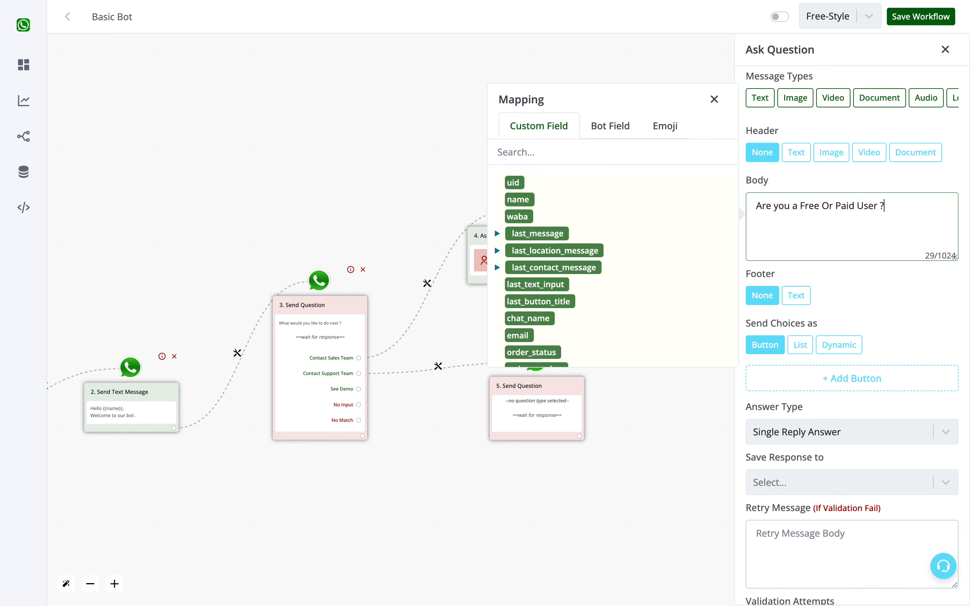
pyautogui.click(803, 349)
pyautogui.click(803, 348)
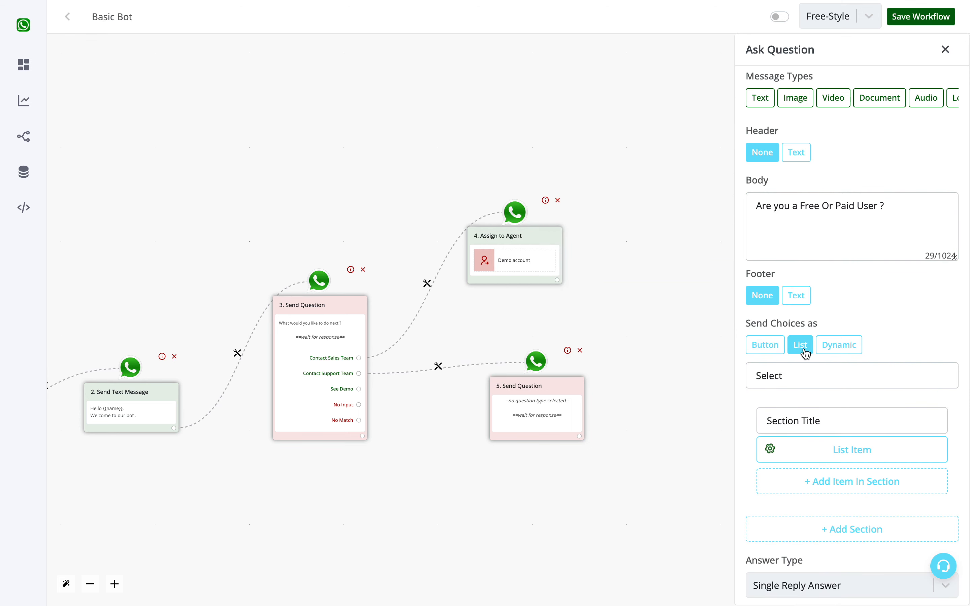
pyautogui.click(768, 349)
pyautogui.click(800, 348)
pyautogui.click(771, 347)
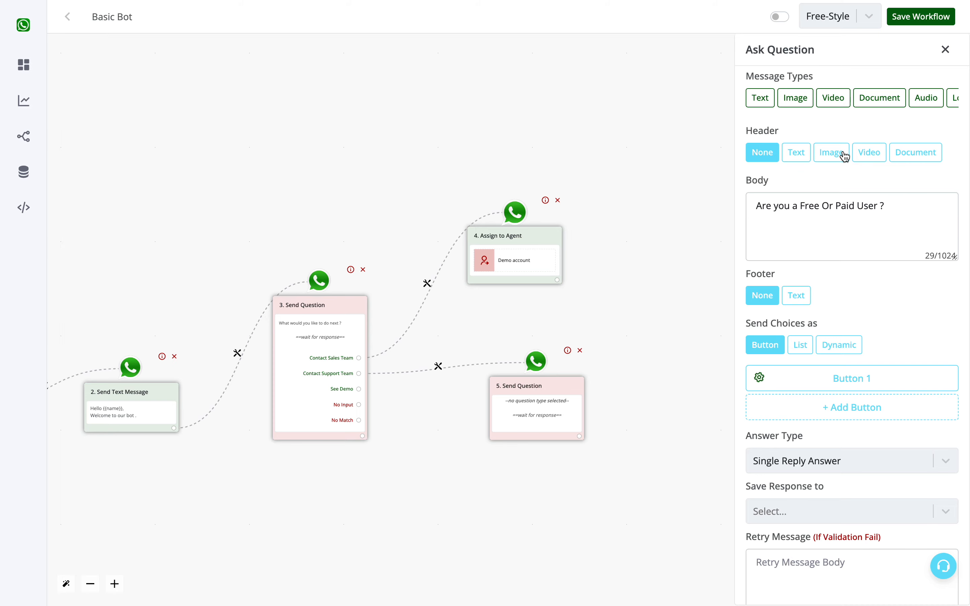
pyautogui.click(889, 227)
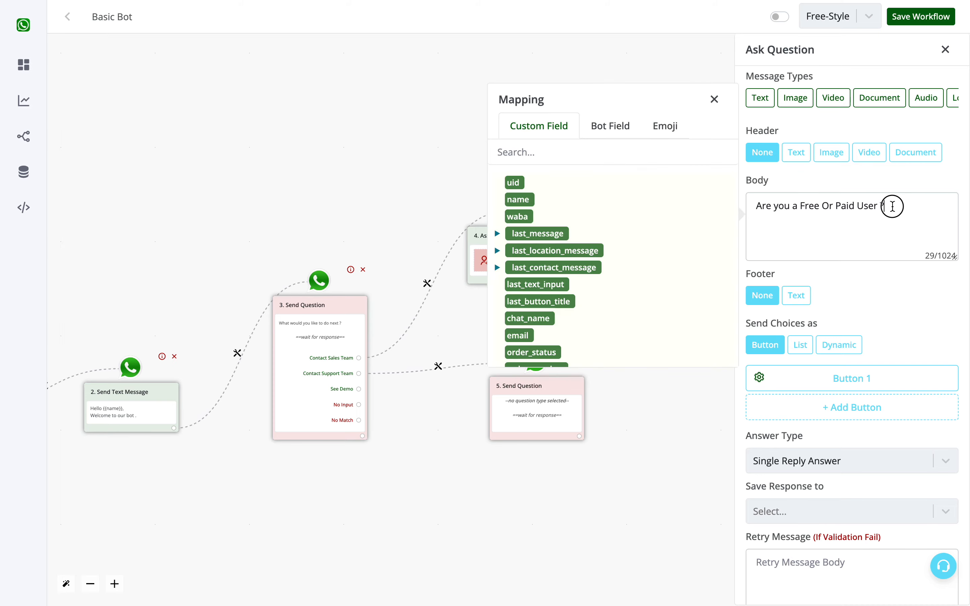
pyautogui.moveTo(892, 206); pyautogui.dragTo(751, 189)
pyautogui.click(797, 179)
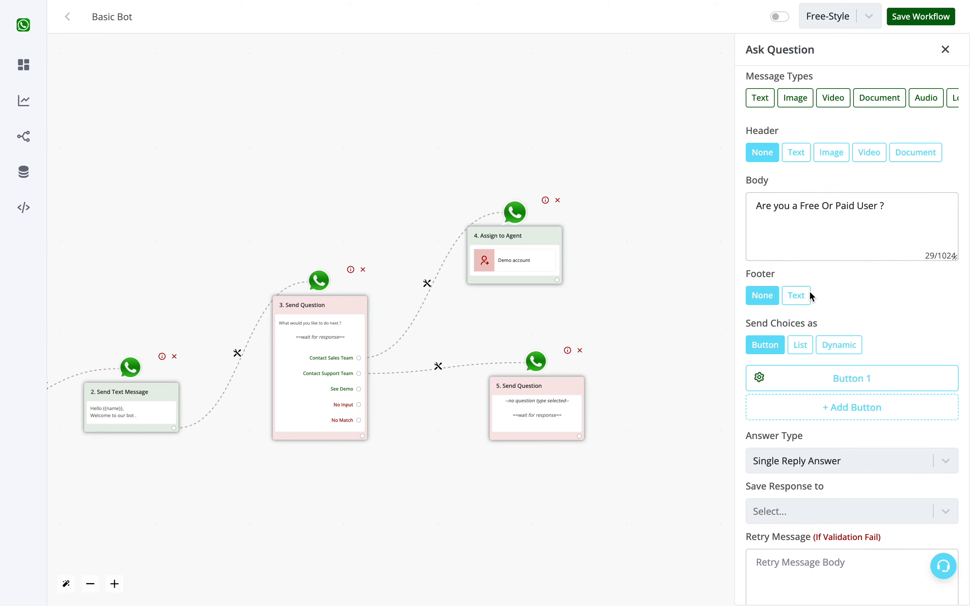
# Send the choices as a list, add a second list item to the section, and clear the list button text.
pyautogui.click(809, 345)
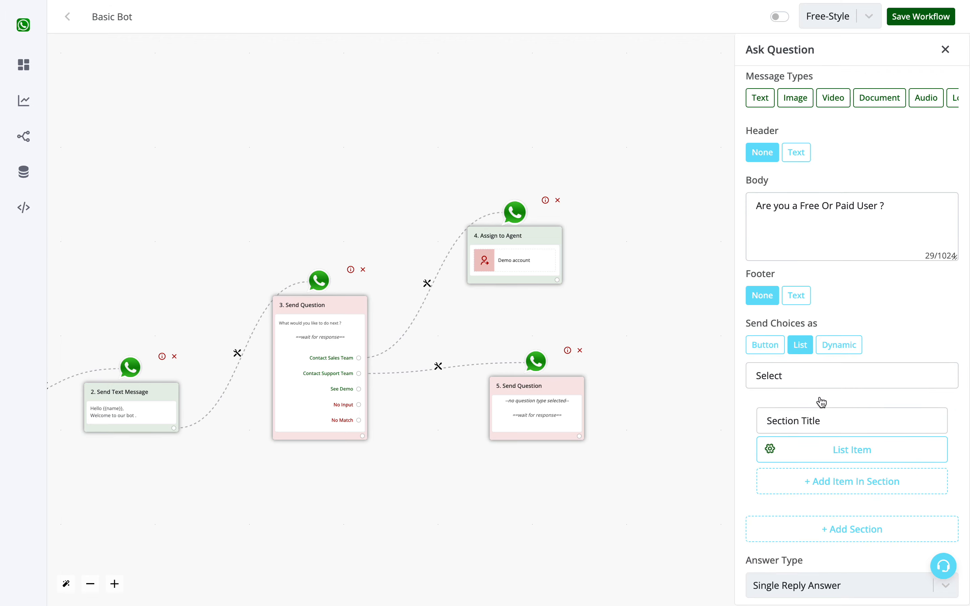
pyautogui.click(848, 475)
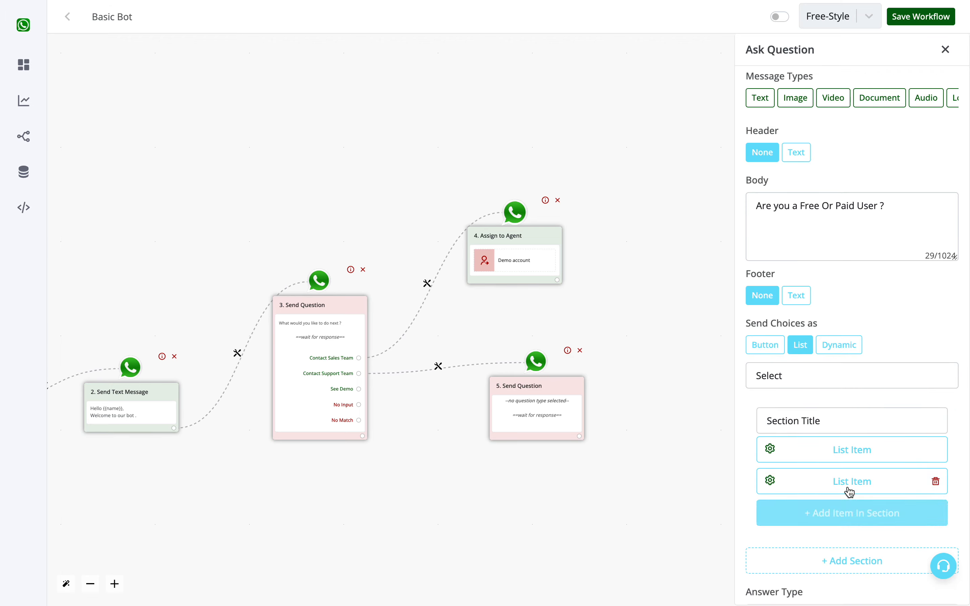
pyautogui.scroll(-2, 849, 489)
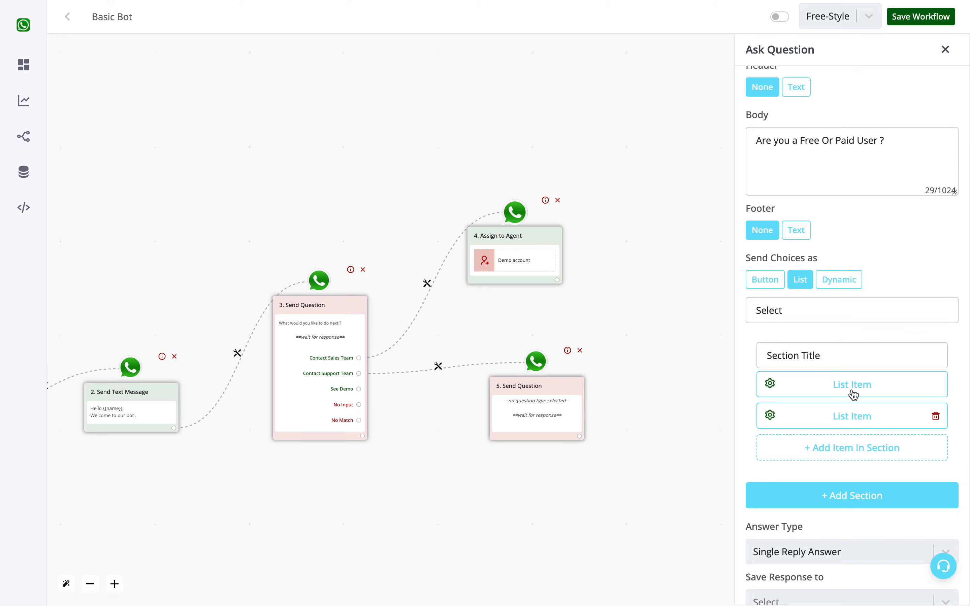
pyautogui.click(831, 360)
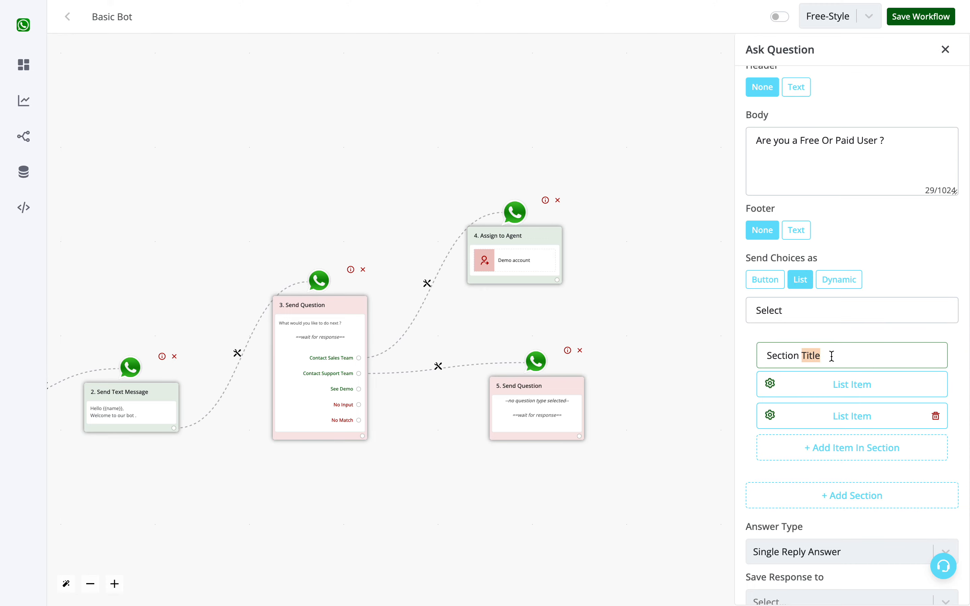
pyautogui.click(843, 332)
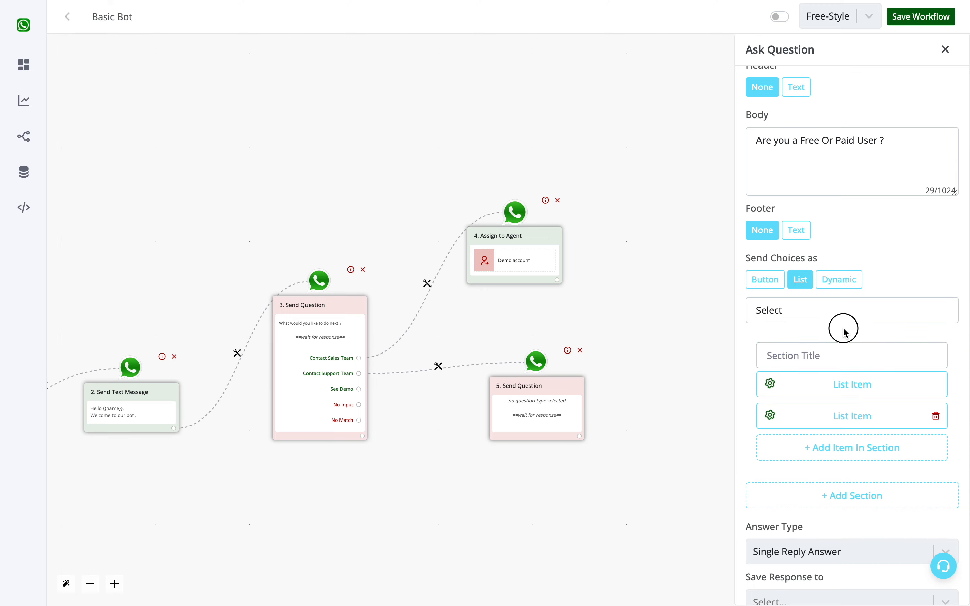
pyautogui.doubleClick(843, 320)
pyautogui.press('BackSpace')
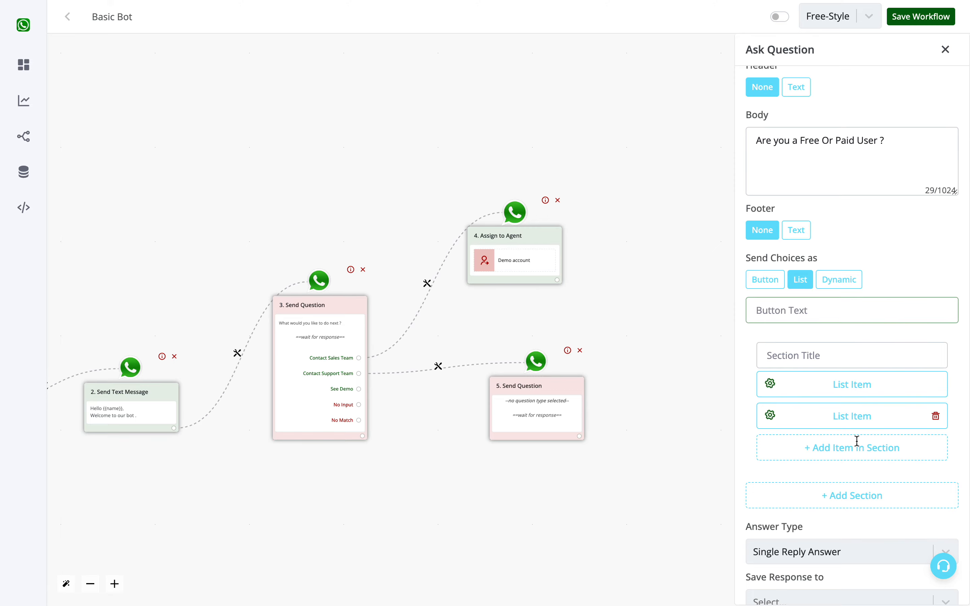
# Add a second list section with two items and clear its section title.
pyautogui.click(868, 502)
pyautogui.scroll(-3, 868, 503)
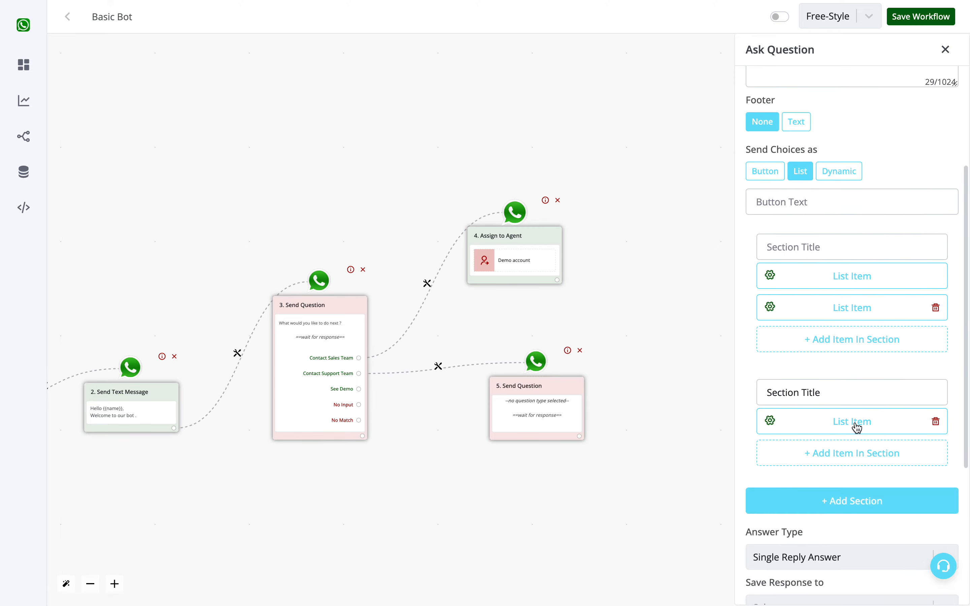
pyautogui.click(857, 451)
pyautogui.tripleClick(842, 392)
pyautogui.press('BackSpace')
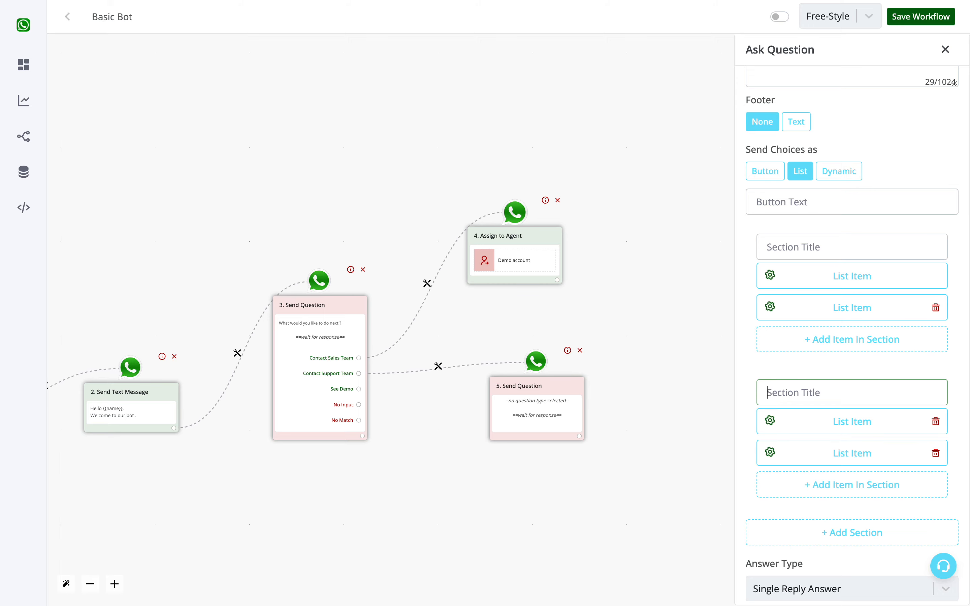
pyautogui.click(823, 201)
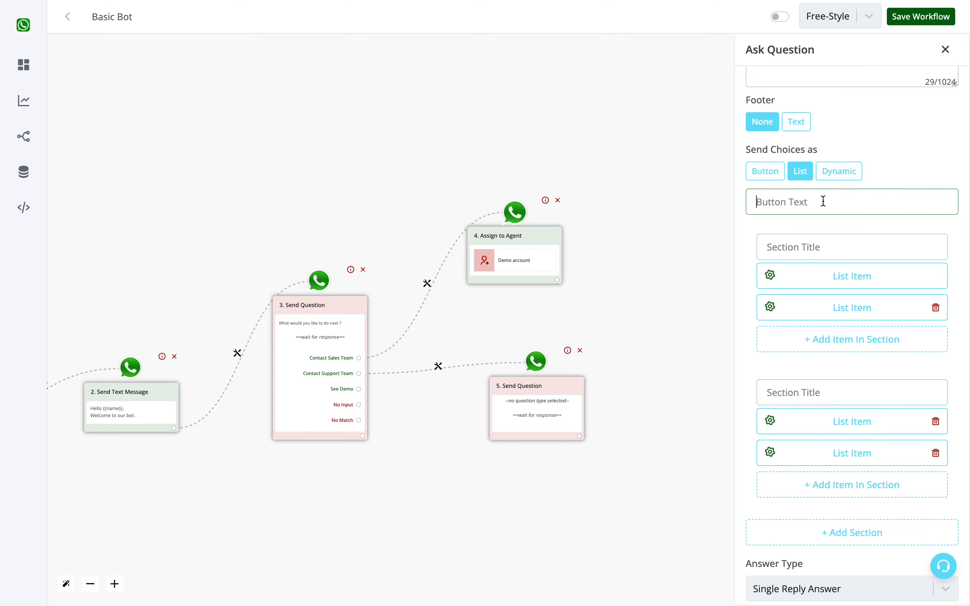
pyautogui.click(809, 254)
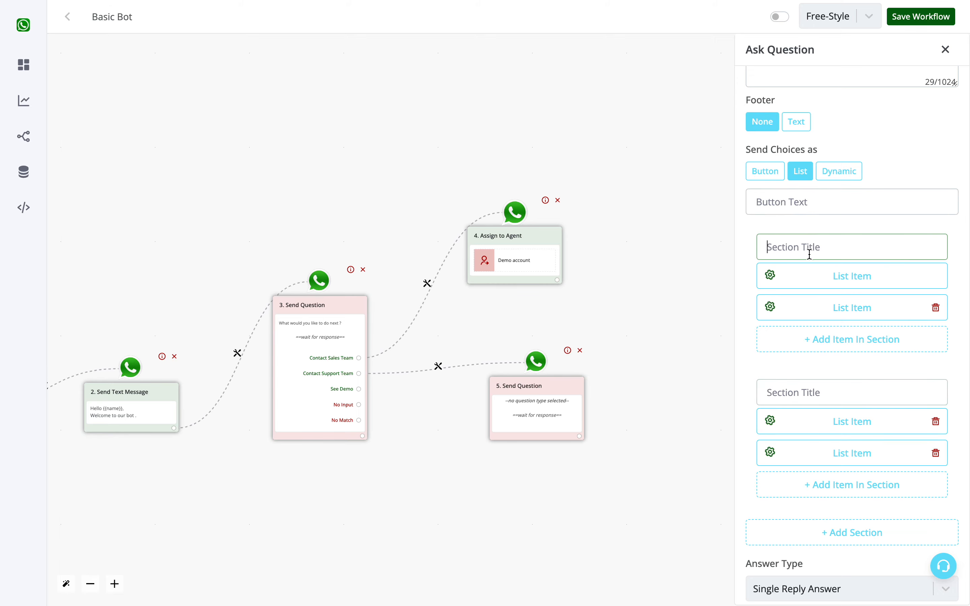
pyautogui.click(803, 202)
pyautogui.scroll(5, 804, 202)
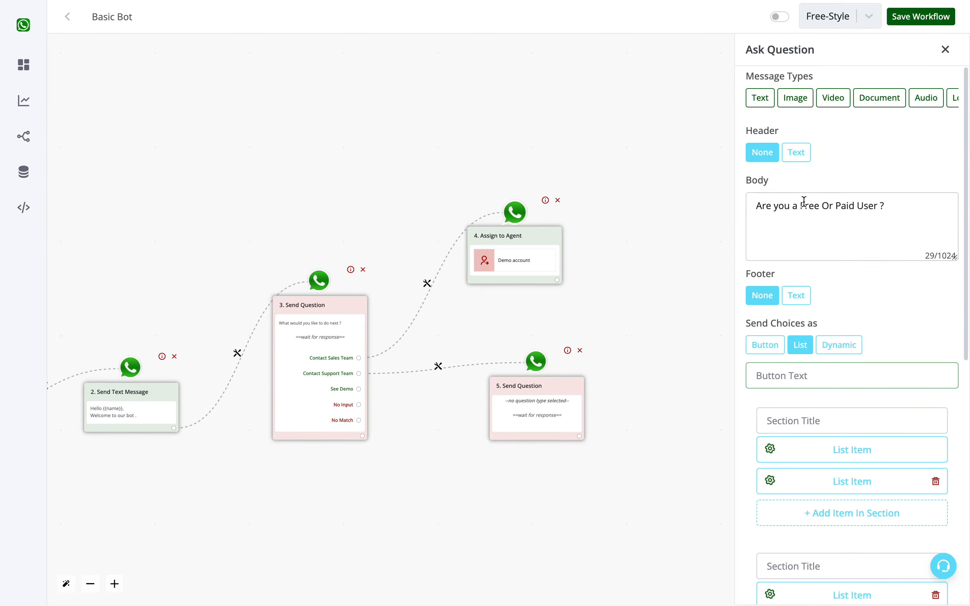
pyautogui.scroll(-10, 902, 366)
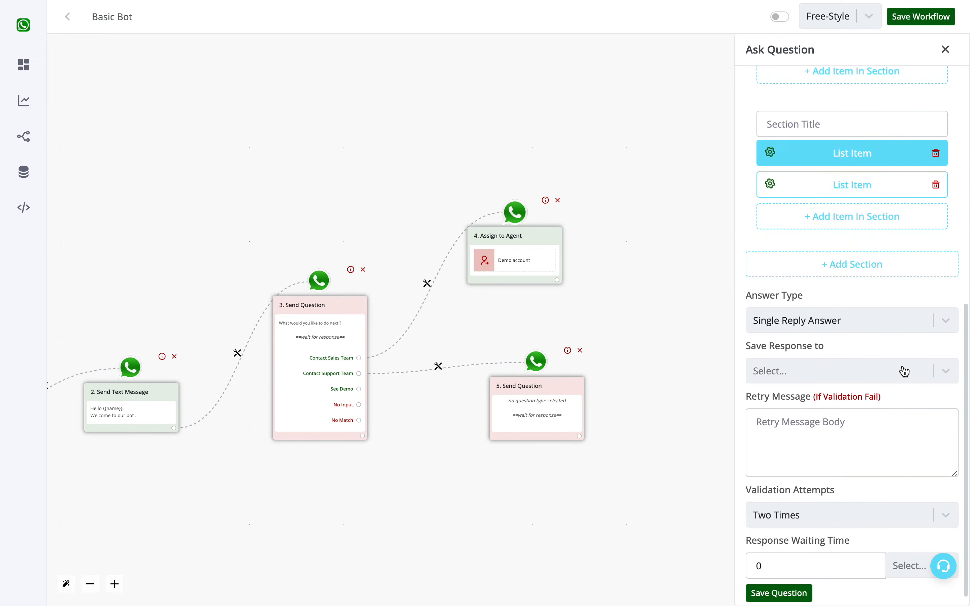
# Save the question, shift its node to the right, and save the workflow.
pyautogui.click(786, 592)
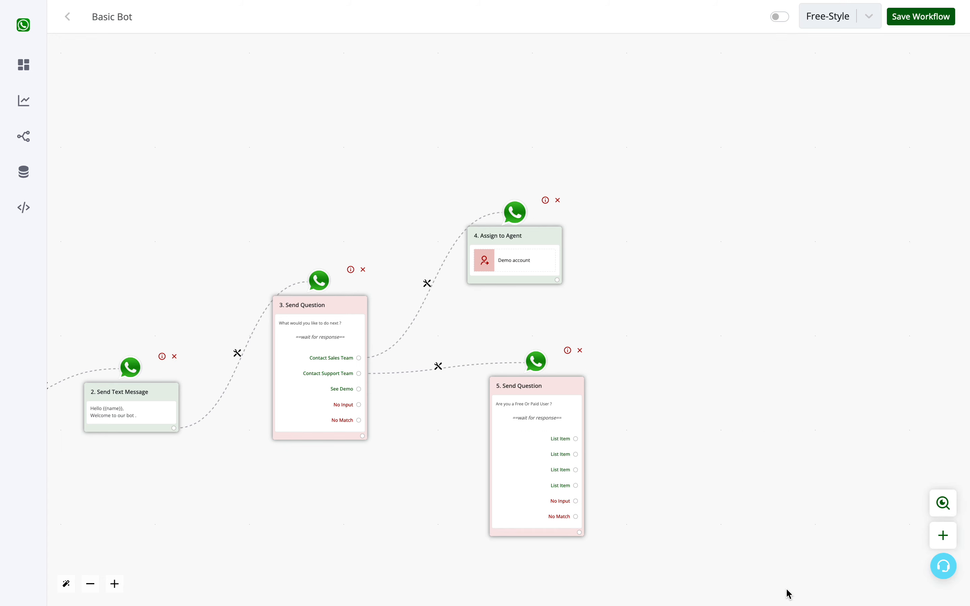
pyautogui.moveTo(550, 392); pyautogui.dragTo(592, 382)
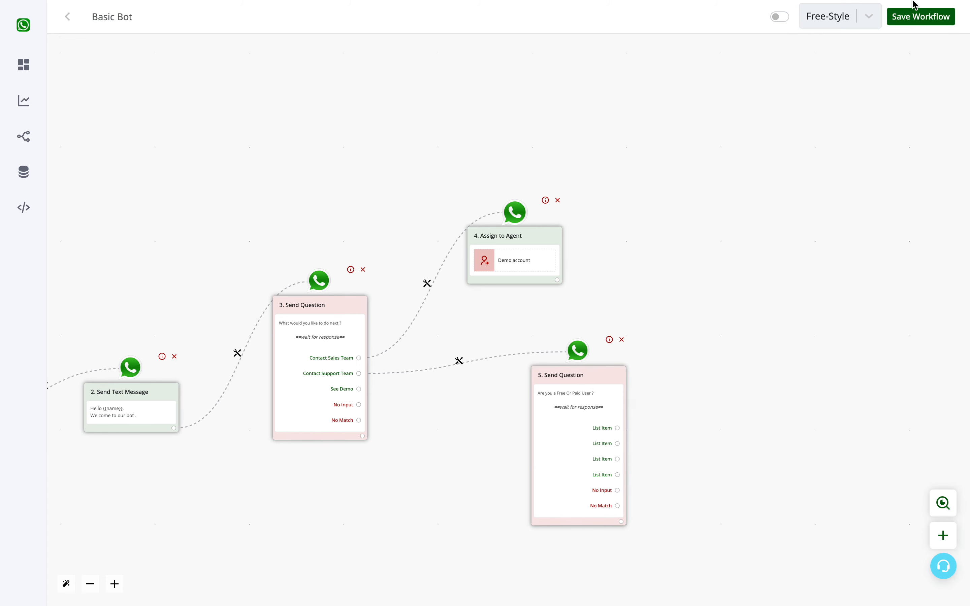
pyautogui.click(915, 22)
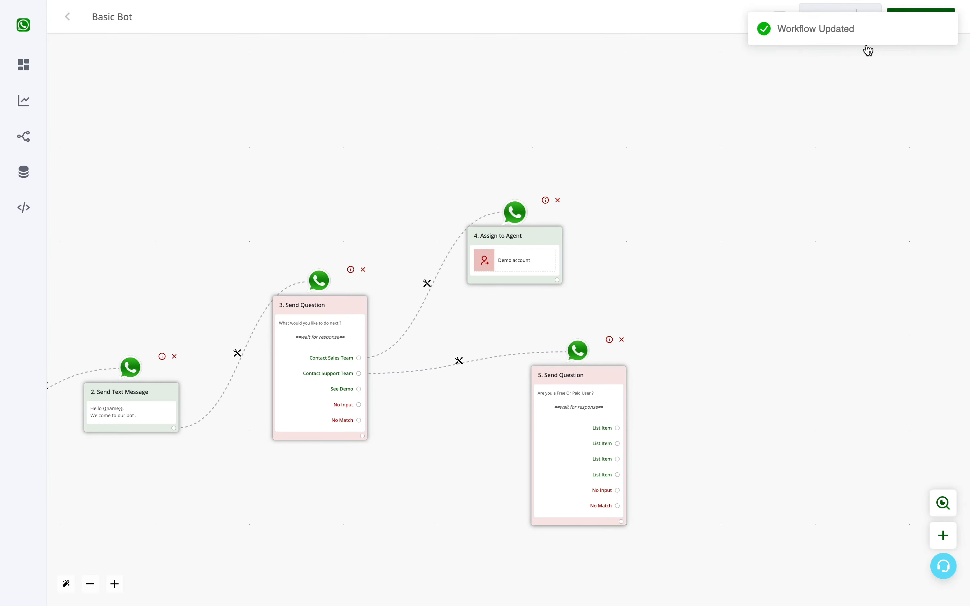
# Reposition the Assign to Agent and Free or Paid question nodes, and switch the workflow's activation toggle on.
pyautogui.moveTo(541, 245); pyautogui.dragTo(561, 222)
pyautogui.moveTo(564, 404); pyautogui.dragTo(619, 342)
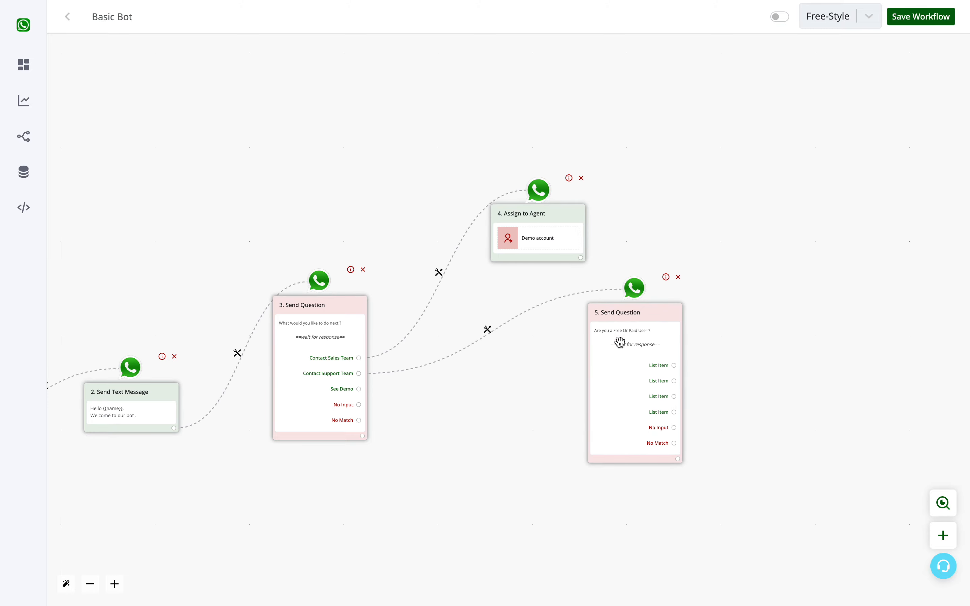
pyautogui.click(782, 20)
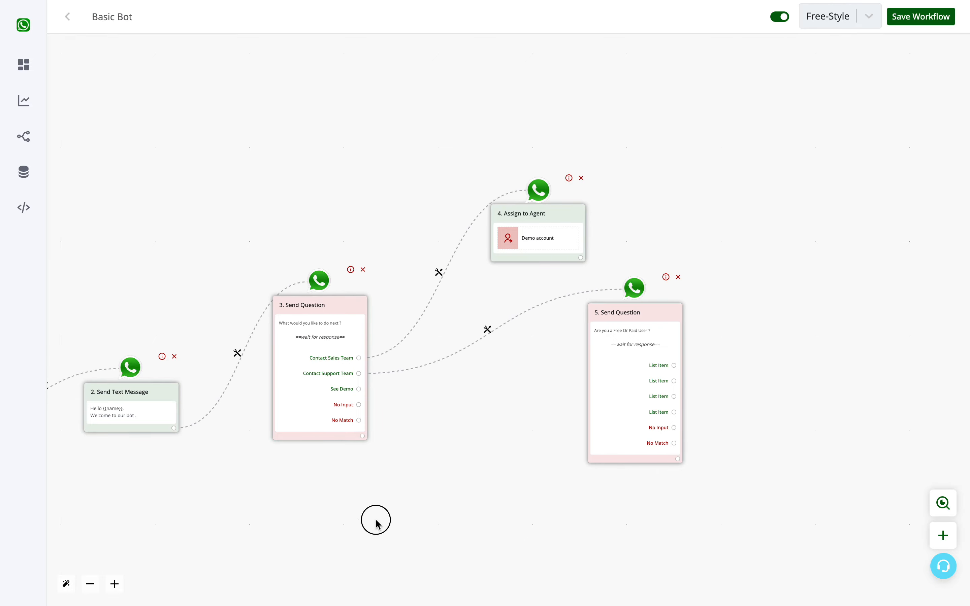
# Add a Send Message text node after the See Demo choice with the body 'Test' and save it.
pyautogui.moveTo(375, 519); pyautogui.dragTo(516, 475)
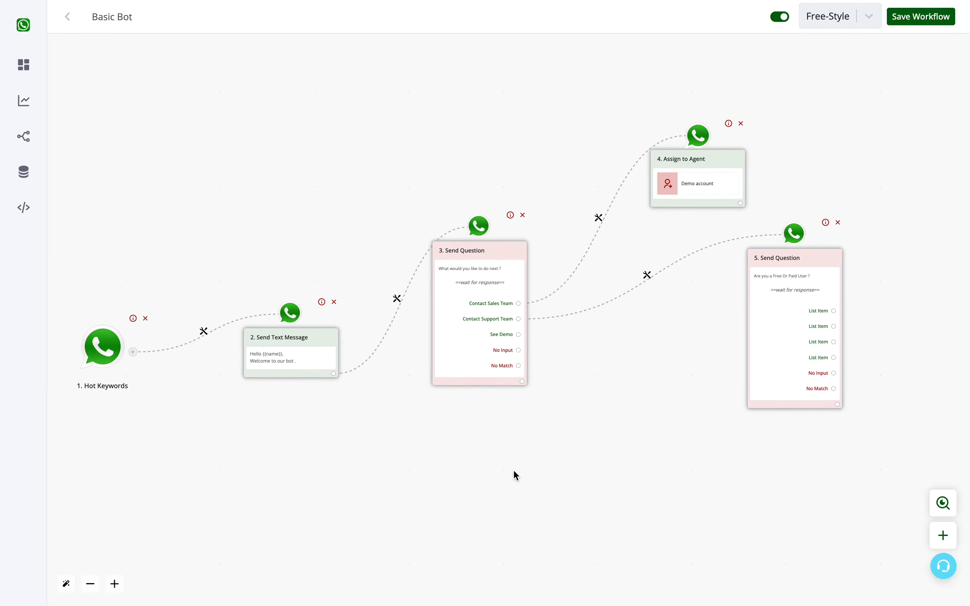
pyautogui.click(520, 334)
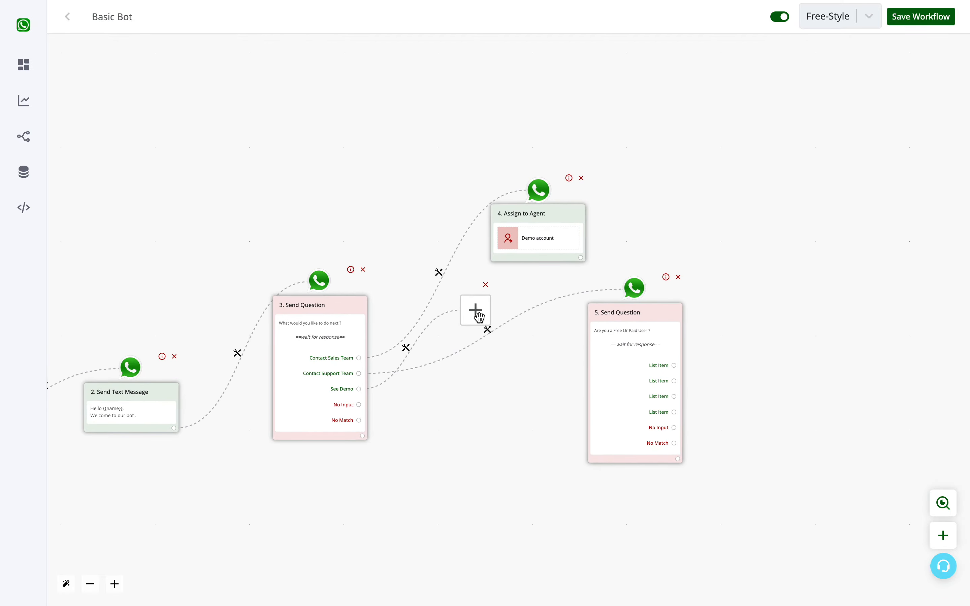
pyautogui.moveTo(479, 316); pyautogui.dragTo(594, 596)
pyautogui.click(569, 423)
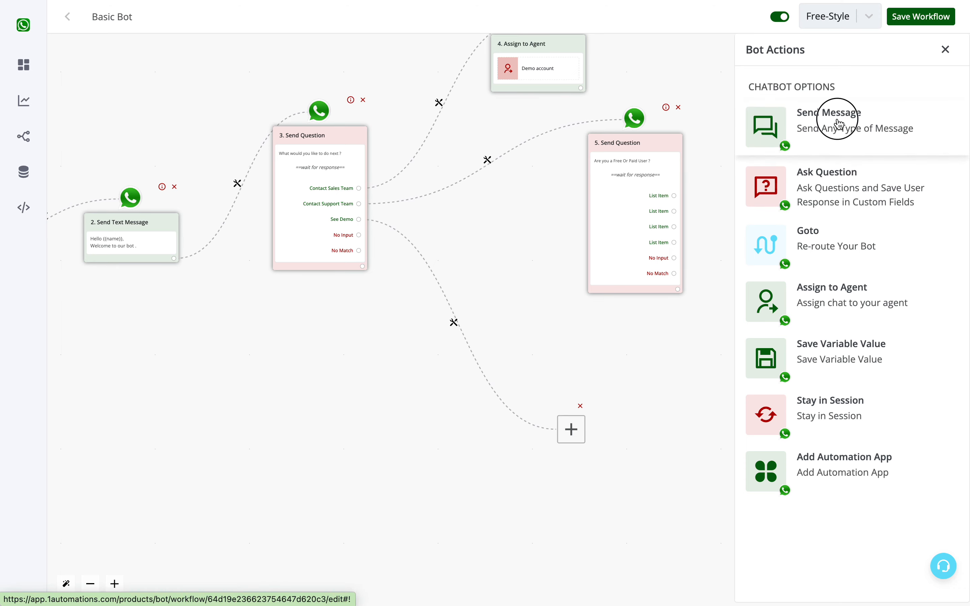
pyautogui.click(837, 122)
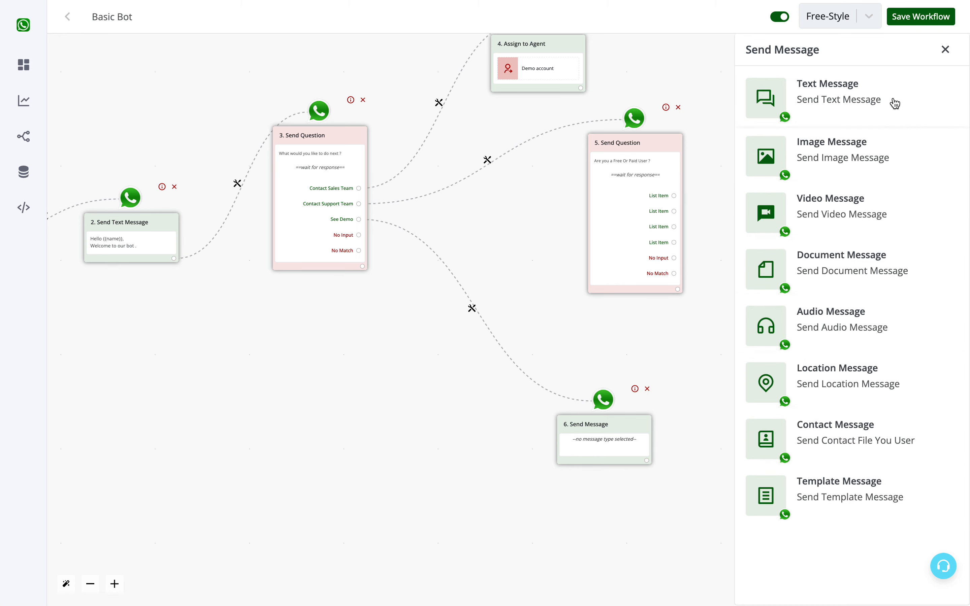
pyautogui.click(882, 105)
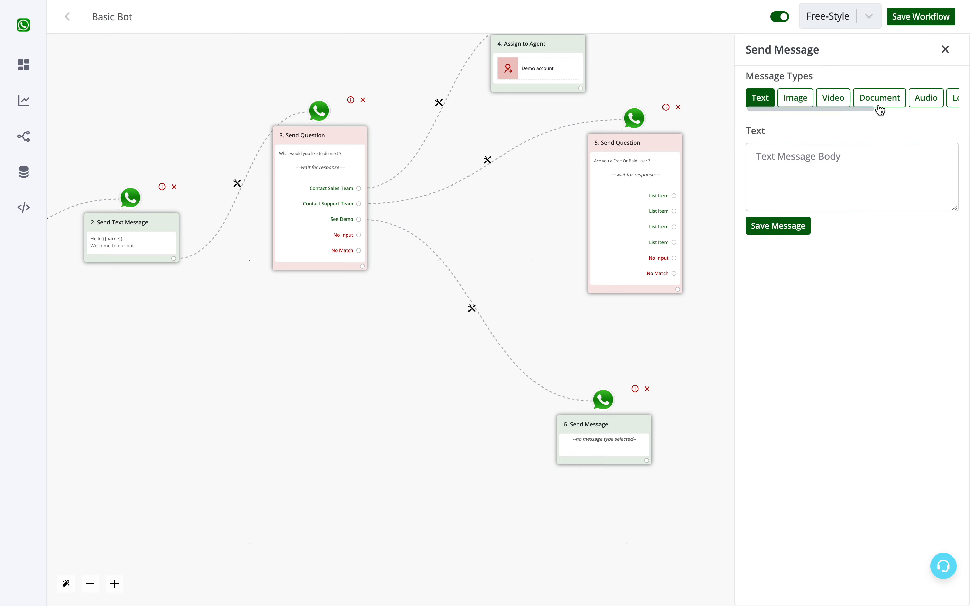
pyautogui.click(794, 175)
pyautogui.write('Test')
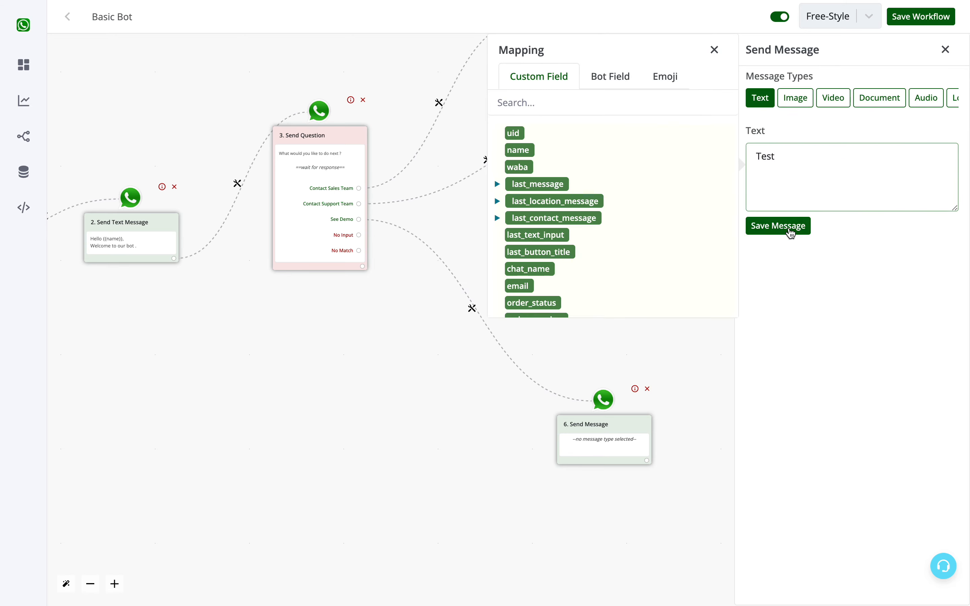
pyautogui.click(788, 228)
# Attach an Ask Question text node after the 'Test' message and enter the question 'Kindly send your photo ?'.
pyautogui.click(647, 460)
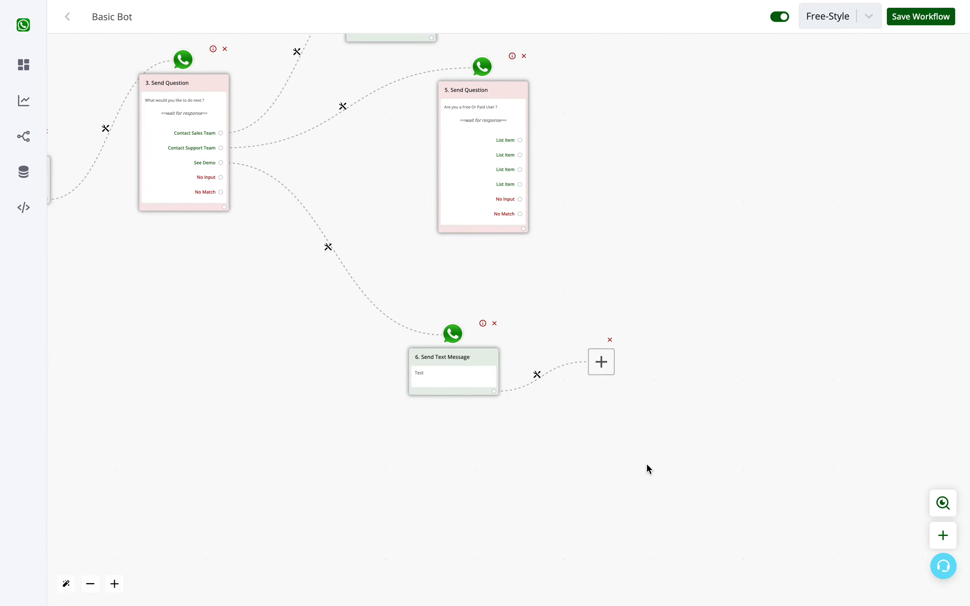
pyautogui.click(475, 311)
pyautogui.click(866, 198)
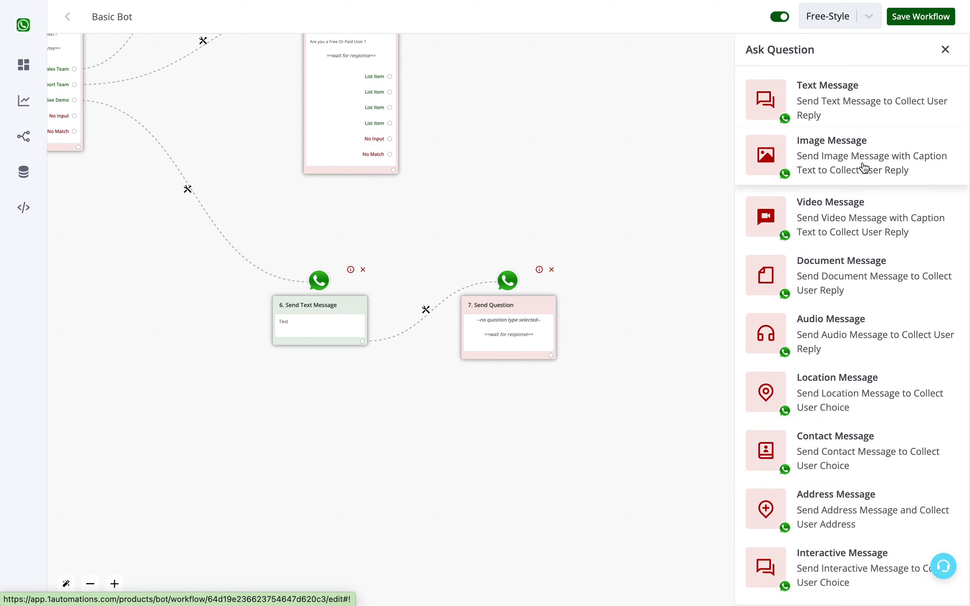
pyautogui.click(815, 97)
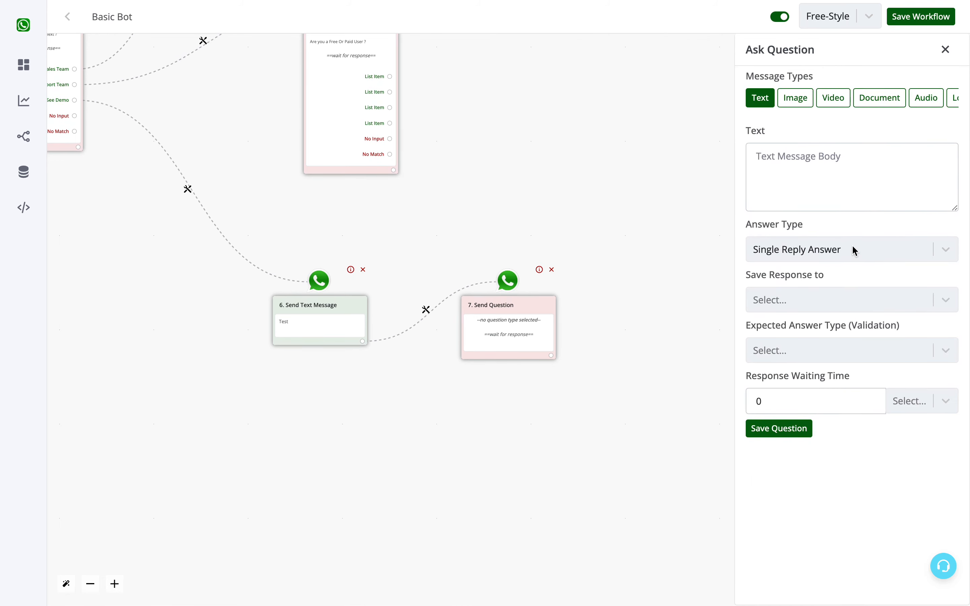
pyautogui.moveTo(503, 278); pyautogui.dragTo(502, 227)
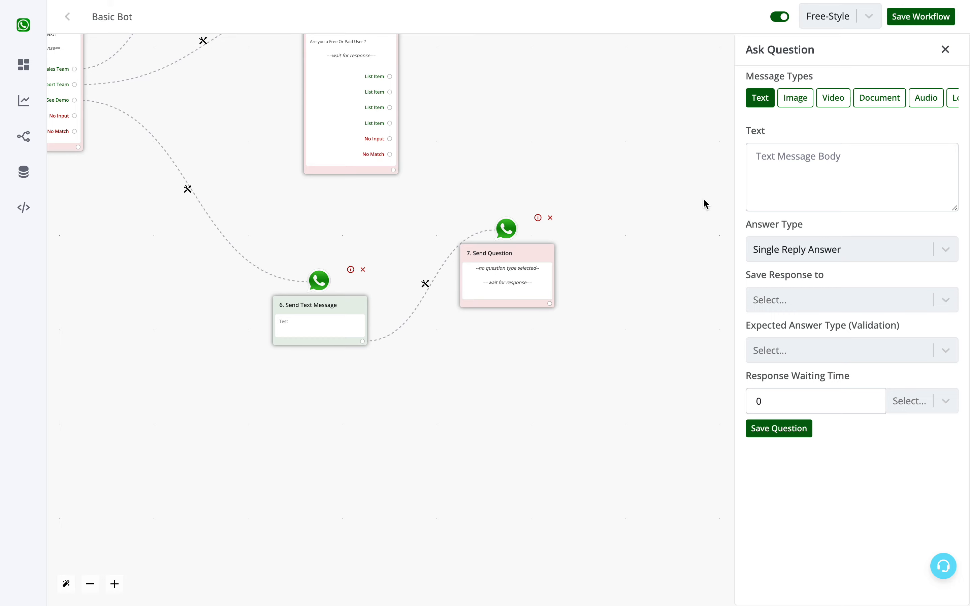
pyautogui.click(836, 199)
pyautogui.write('Kindly send your phot')
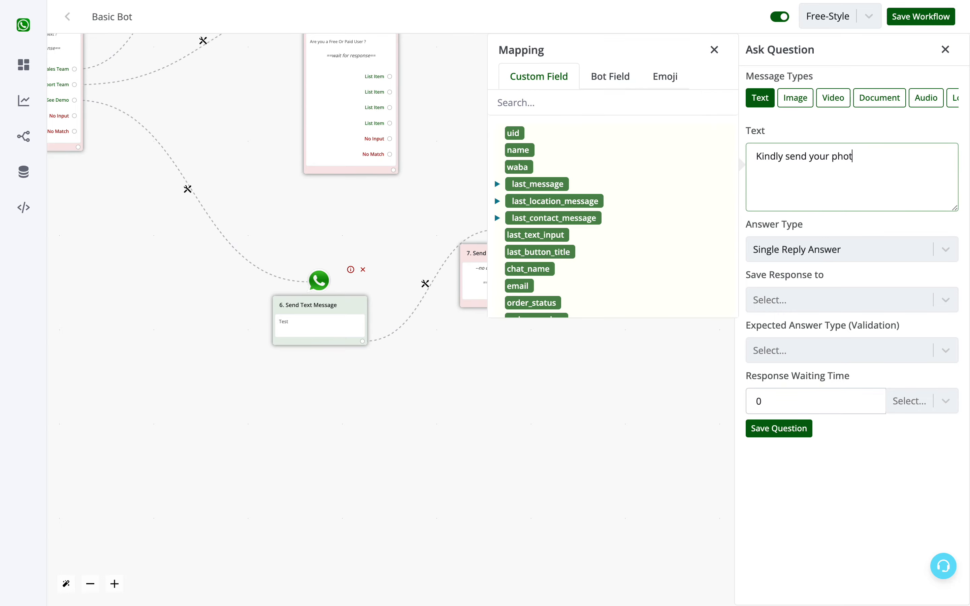
pyautogui.write('o ?')
# Set the expected answer type to Image with the retry message 'Kindly send an image'.
pyautogui.tripleClick(761, 324)
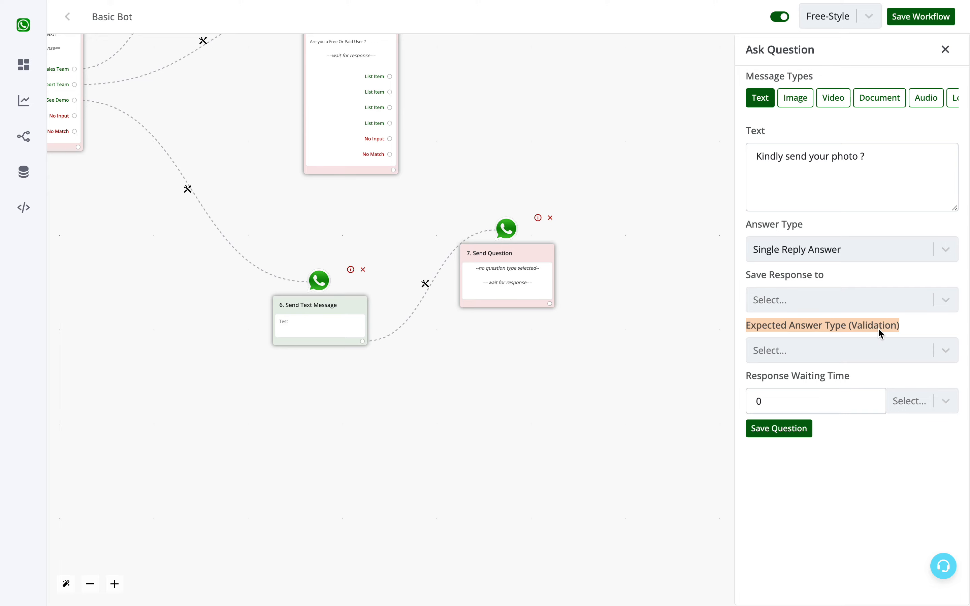
pyautogui.click(876, 351)
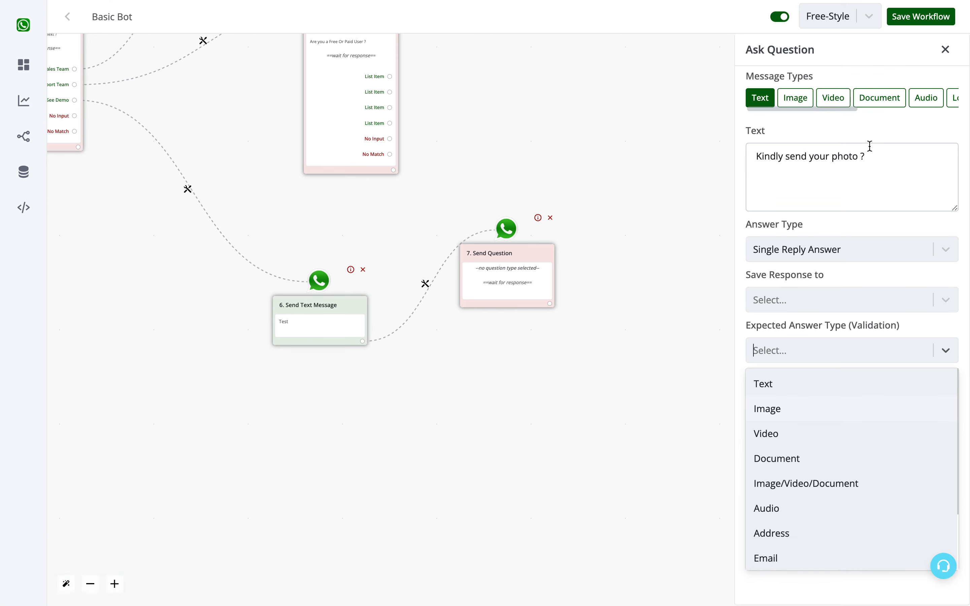
pyautogui.click(802, 408)
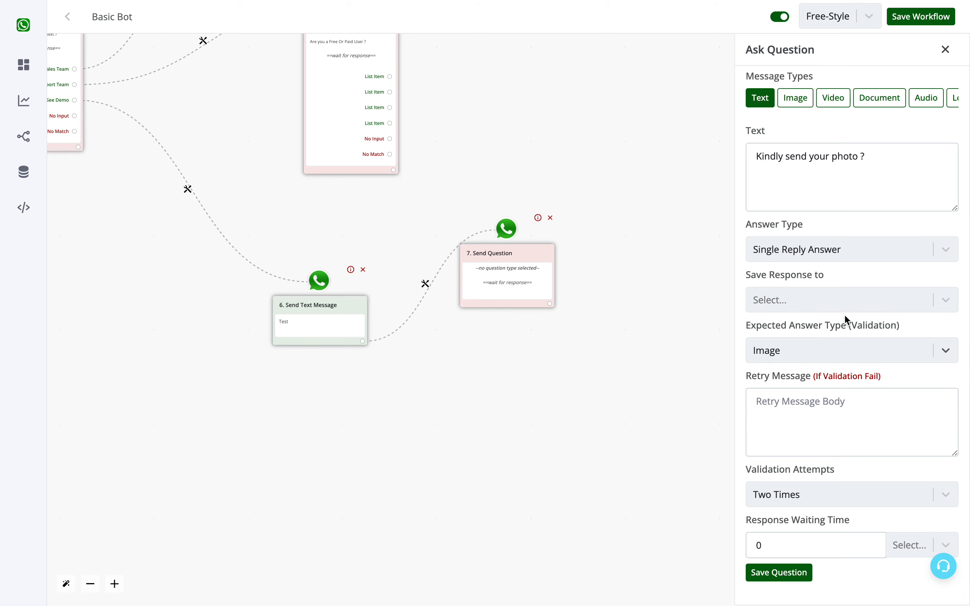
pyautogui.click(804, 417)
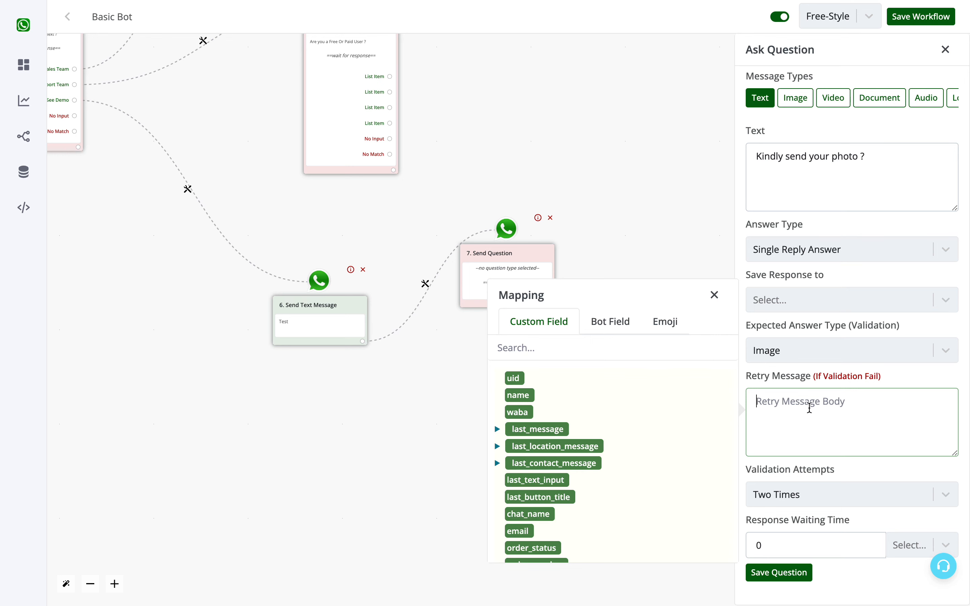
pyautogui.write('Kindly send an image')
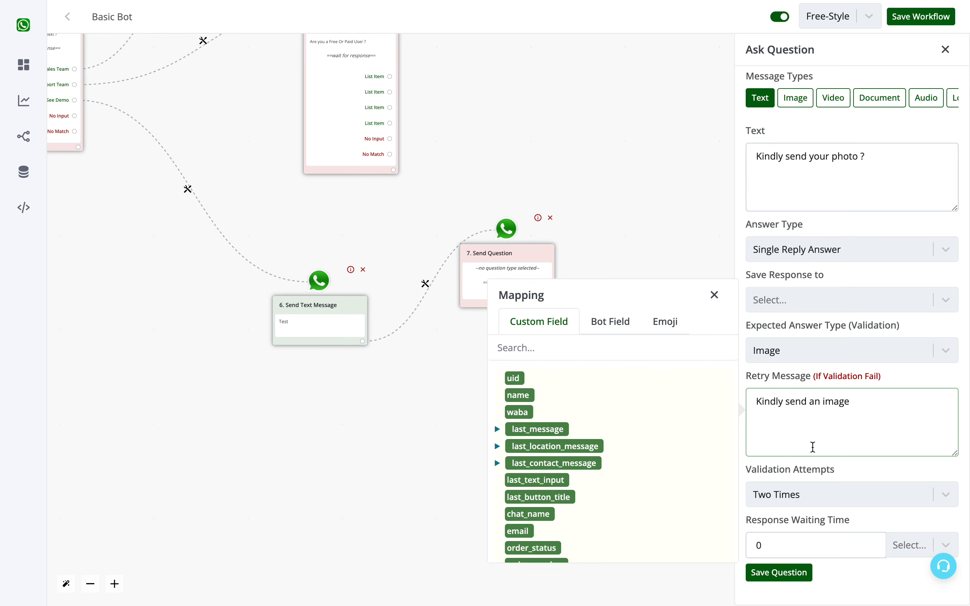
# Check the validation attempts and response waiting time options, then save the photo question.
pyautogui.click(801, 495)
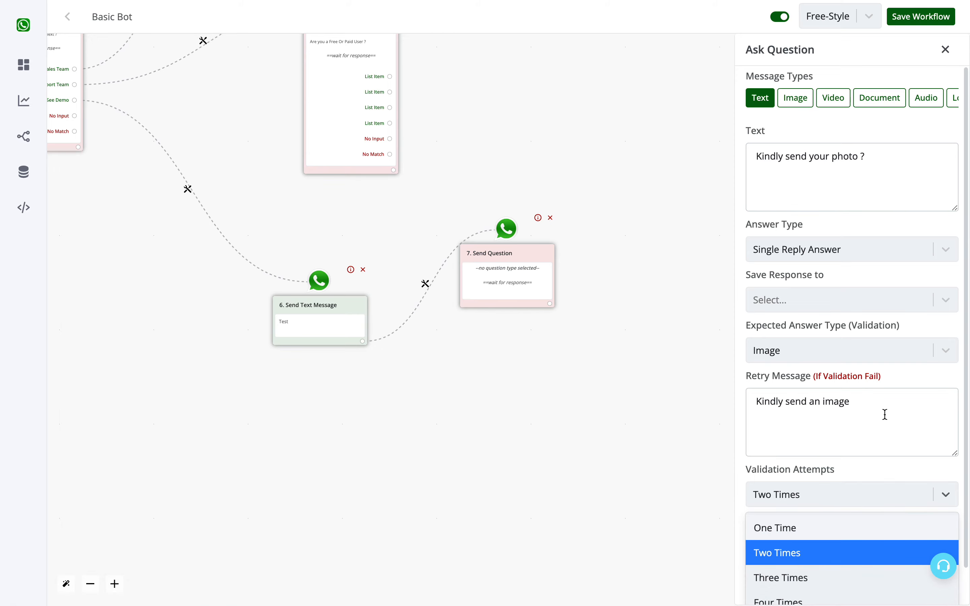
pyautogui.click(885, 475)
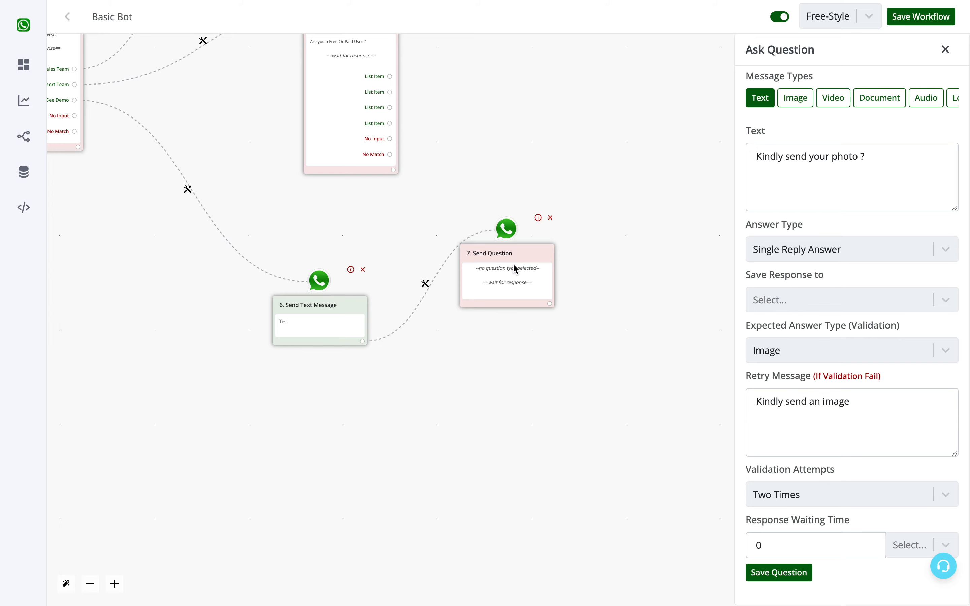
pyautogui.doubleClick(801, 547)
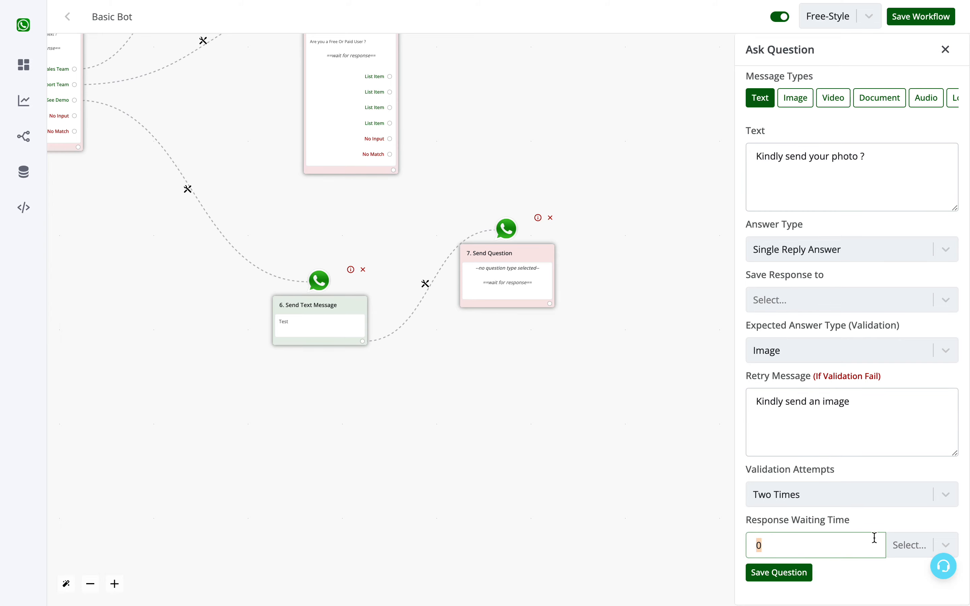
pyautogui.click(910, 542)
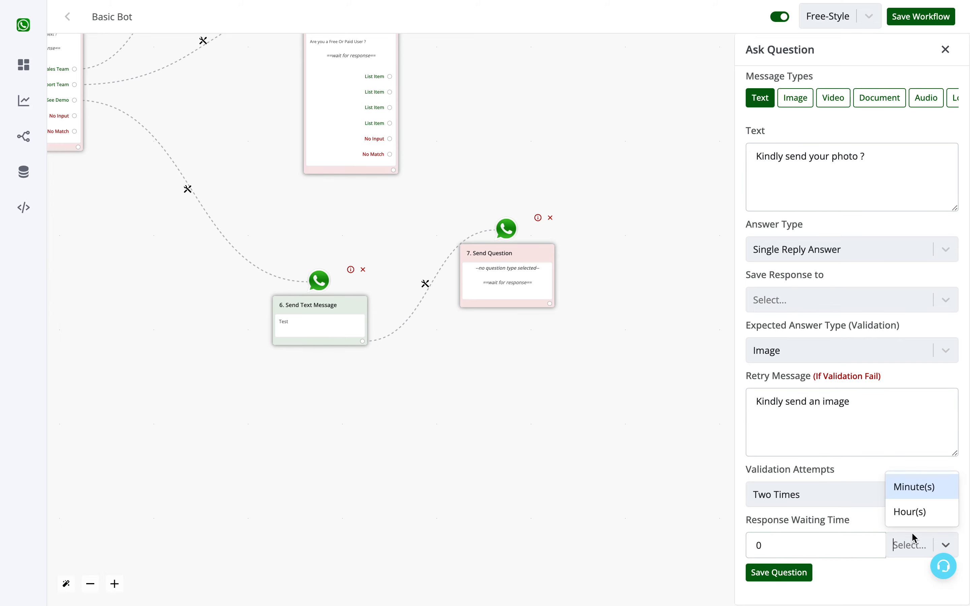
pyautogui.click(789, 544)
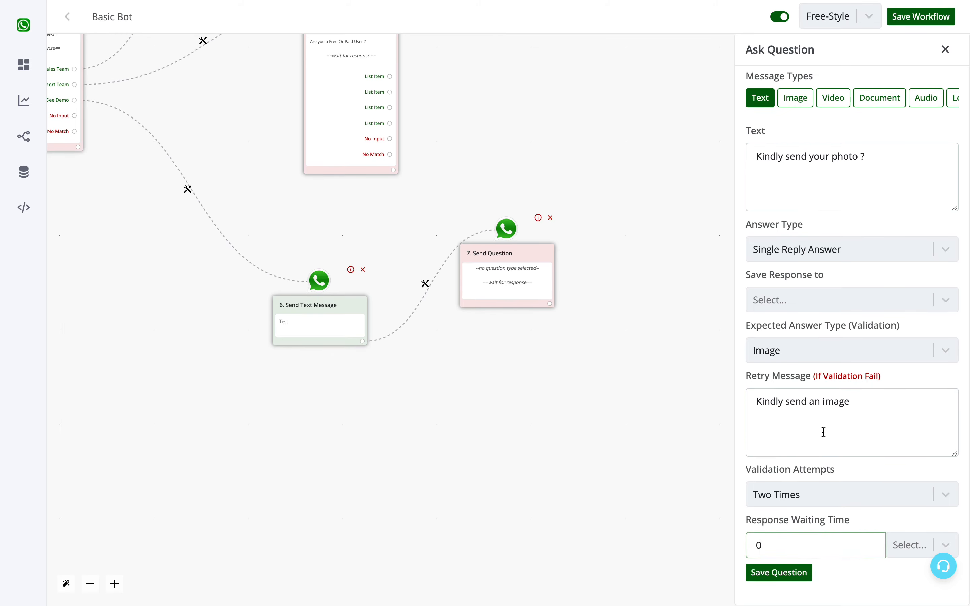
pyautogui.click(790, 572)
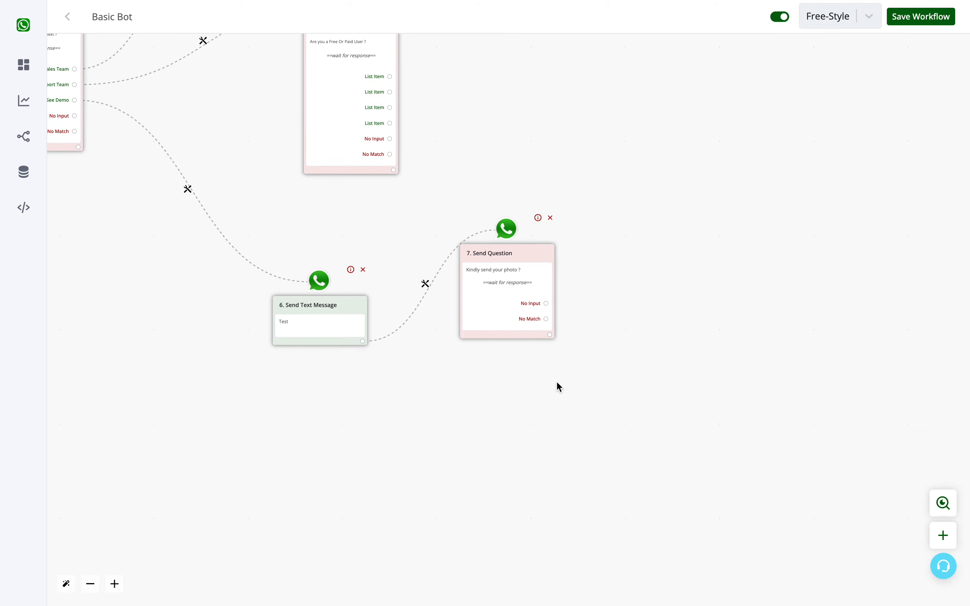
# Add a Stay in Session node after the photo question.
pyautogui.click(549, 335)
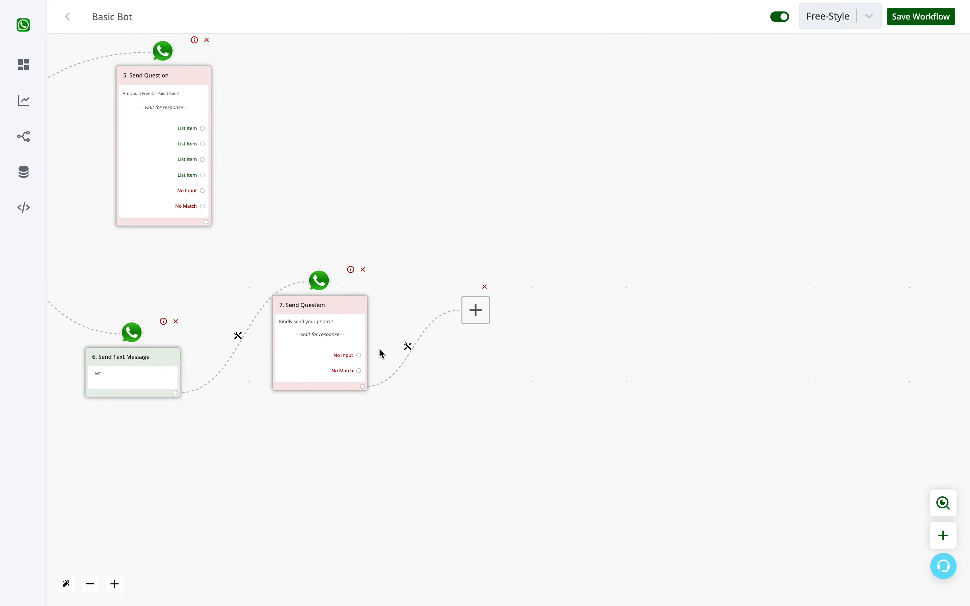
pyautogui.moveTo(403, 448); pyautogui.dragTo(785, 487)
pyautogui.moveTo(714, 173); pyautogui.dragTo(771, 193)
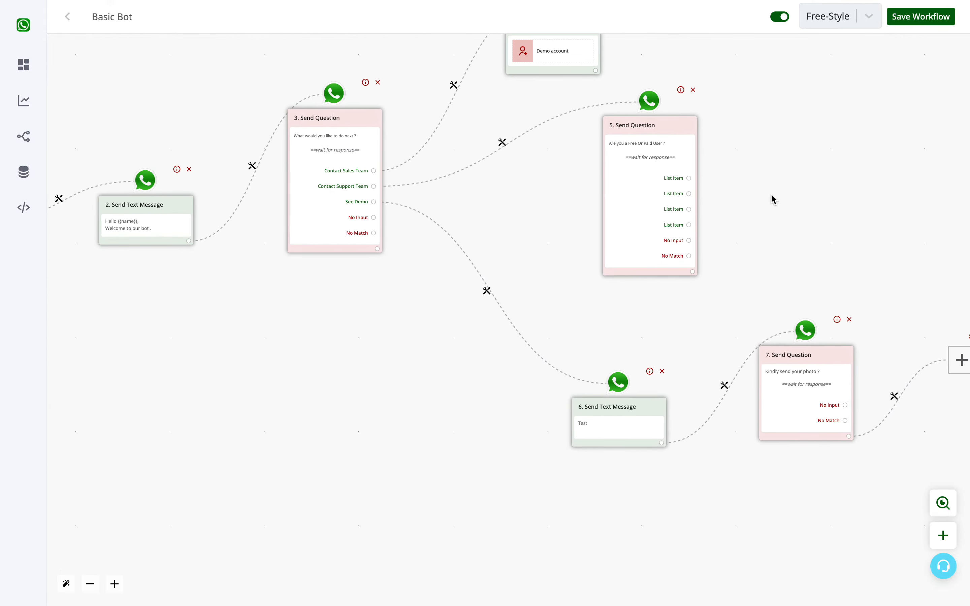
pyautogui.scroll(-2, 768, 207)
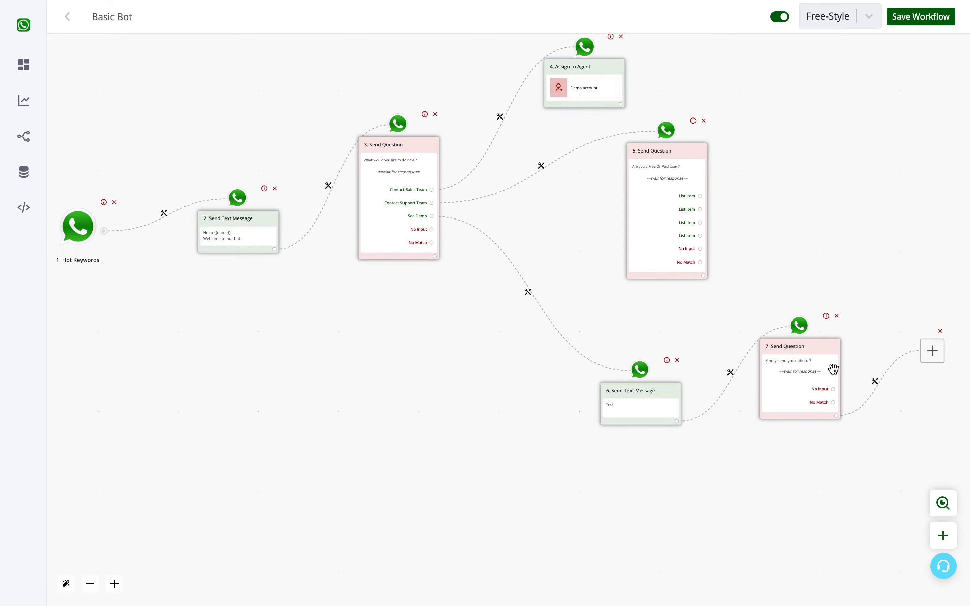
pyautogui.moveTo(872, 212); pyautogui.dragTo(833, 247)
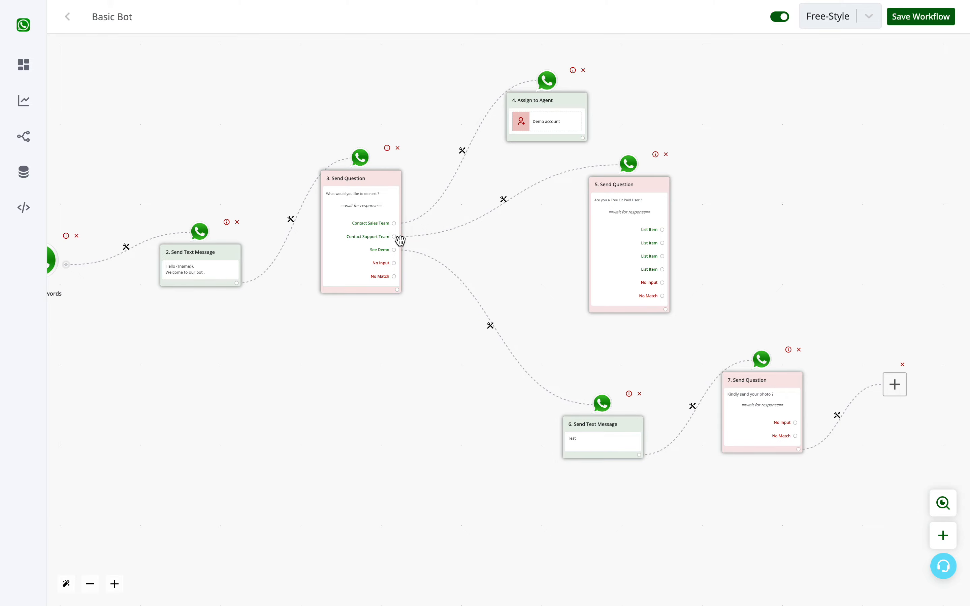
pyautogui.moveTo(806, 498); pyautogui.dragTo(844, 499)
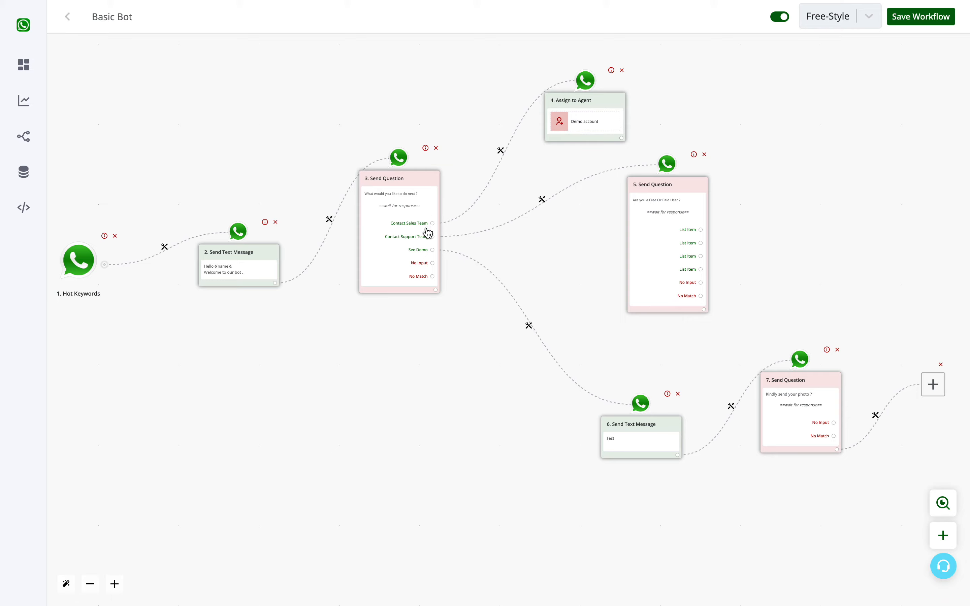
pyautogui.click(934, 398)
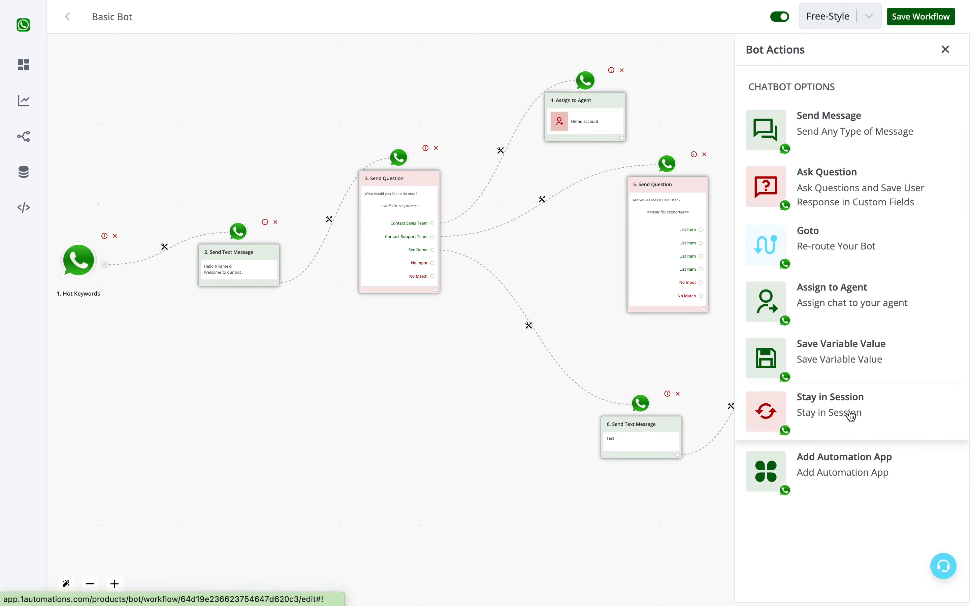
pyautogui.click(822, 412)
# Add a Stay in Session node after the Free or Paid question's output.
pyautogui.click(702, 310)
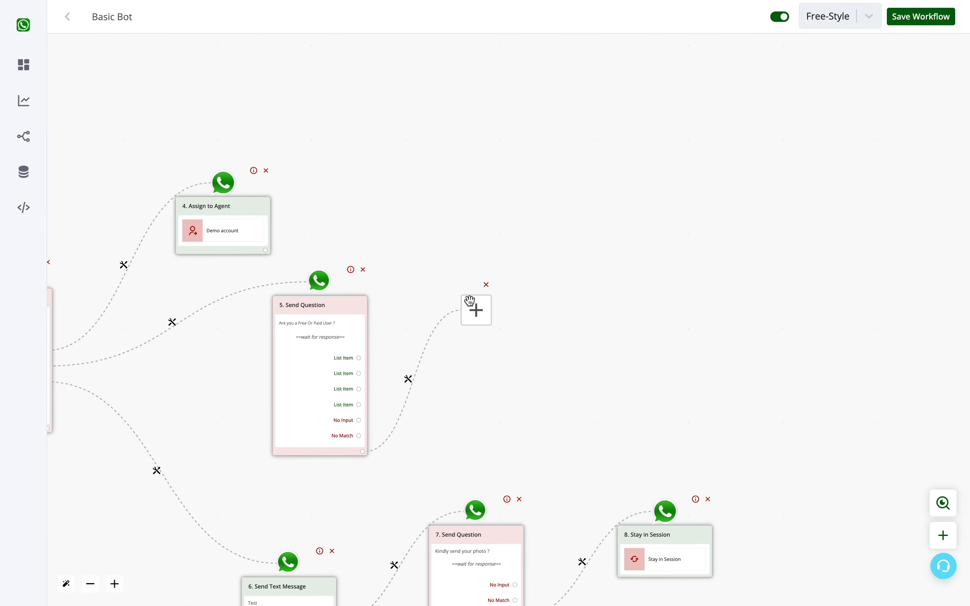
pyautogui.click(474, 307)
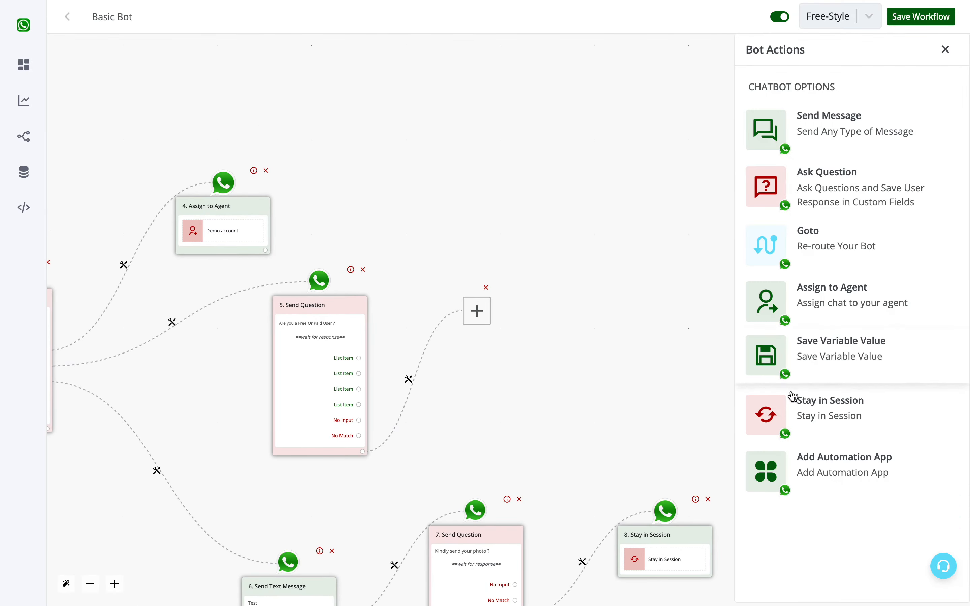
pyautogui.click(797, 404)
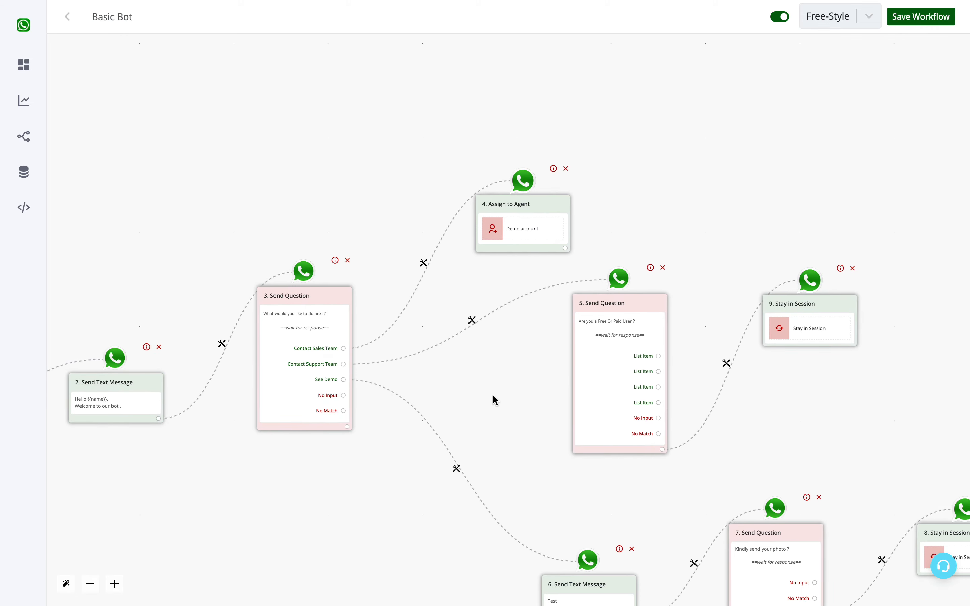
# Add an Ask Question node with a text message after the Assign to Agent node.
pyautogui.moveTo(494, 397); pyautogui.dragTo(498, 336)
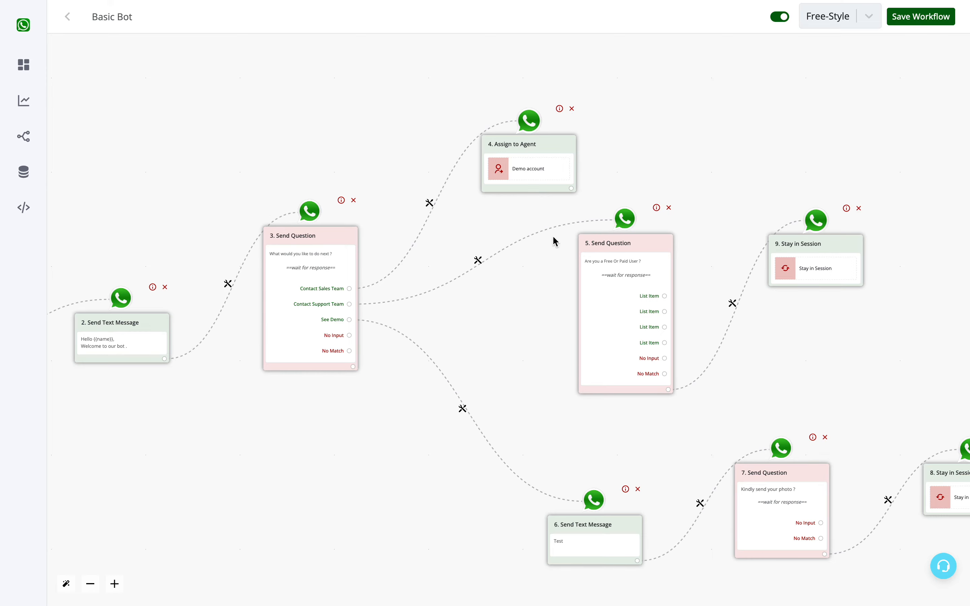
pyautogui.click(572, 188)
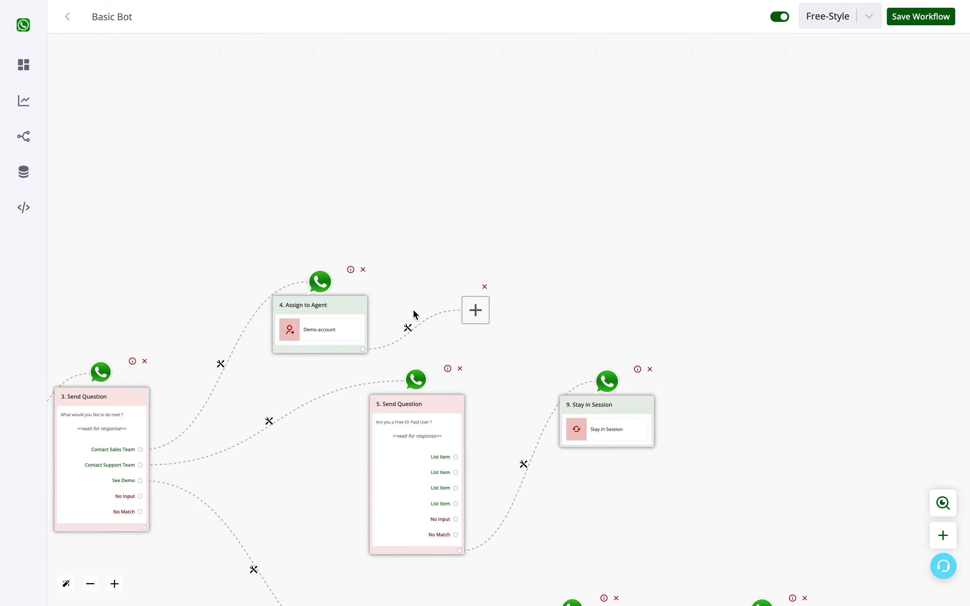
pyautogui.click(474, 310)
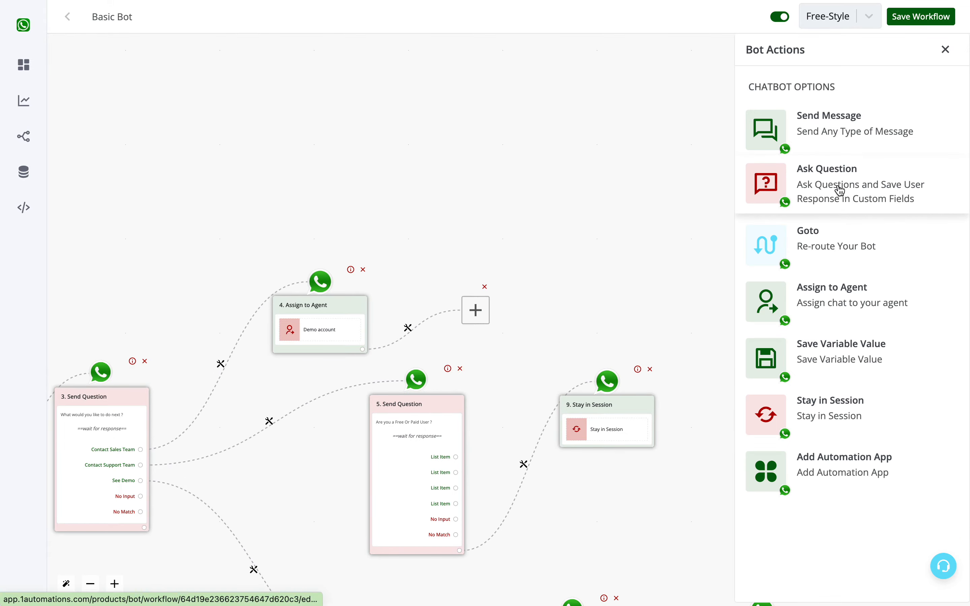
pyautogui.click(840, 190)
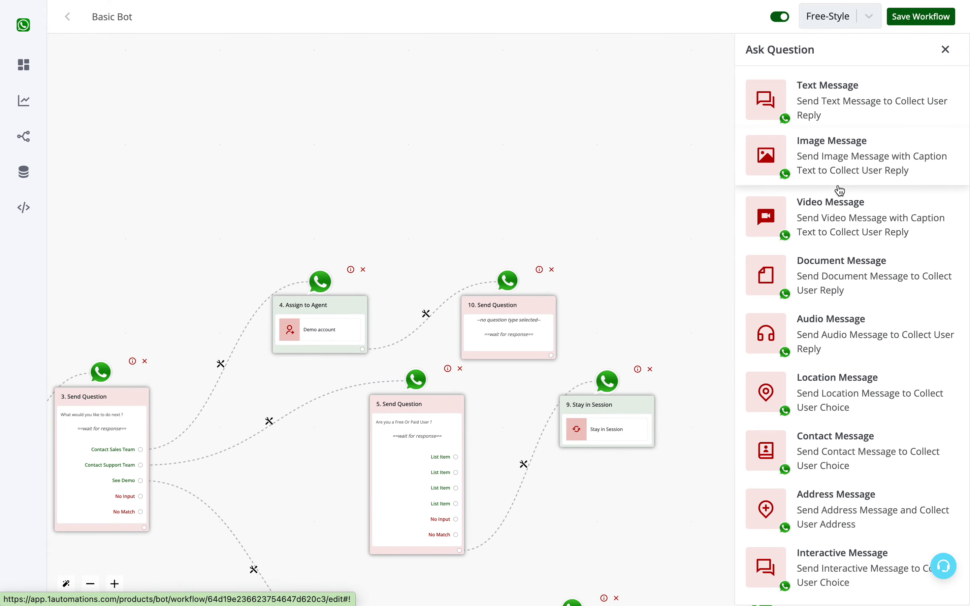
pyautogui.moveTo(383, 210); pyautogui.dragTo(443, 145)
pyautogui.moveTo(556, 240); pyautogui.dragTo(558, 186)
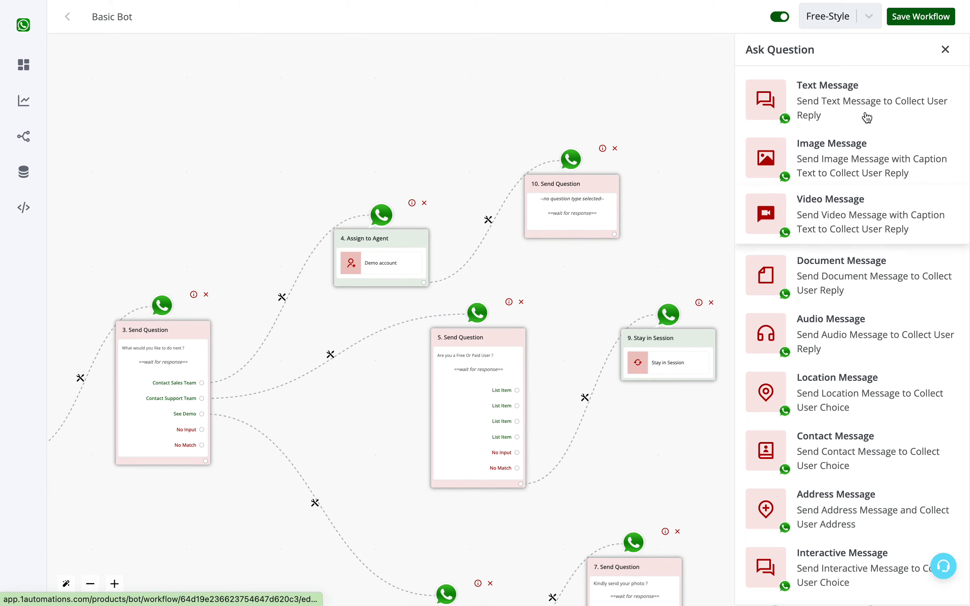
pyautogui.click(861, 102)
# Enter the question 'What is your website ?' and save the question.
pyautogui.click(826, 173)
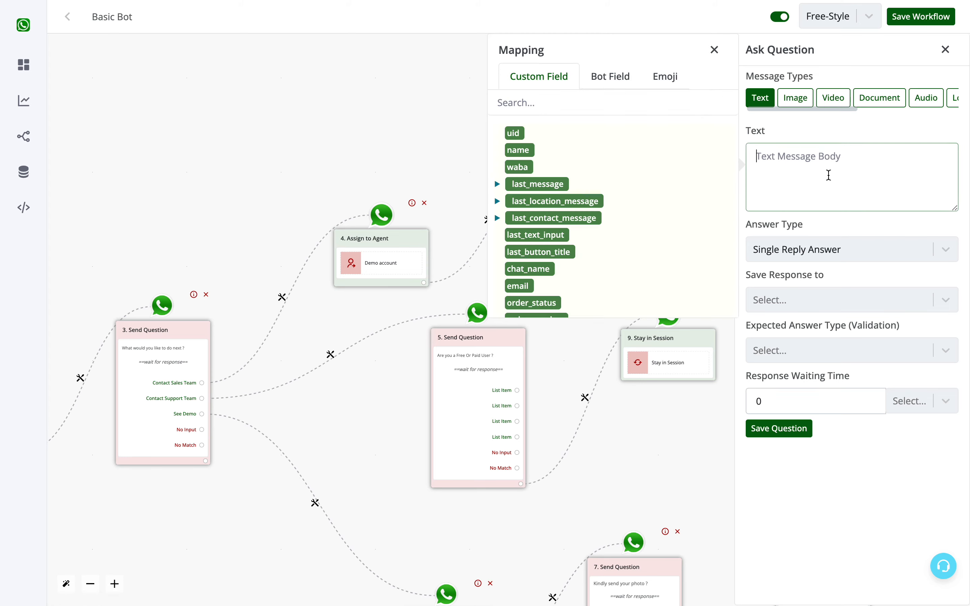
pyautogui.write('What is your website ?')
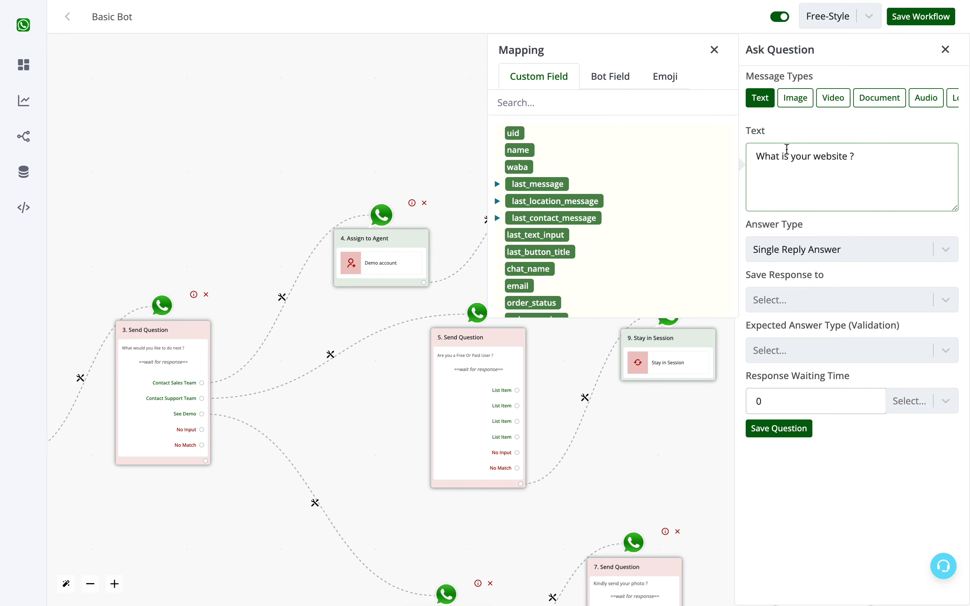
pyautogui.click(714, 49)
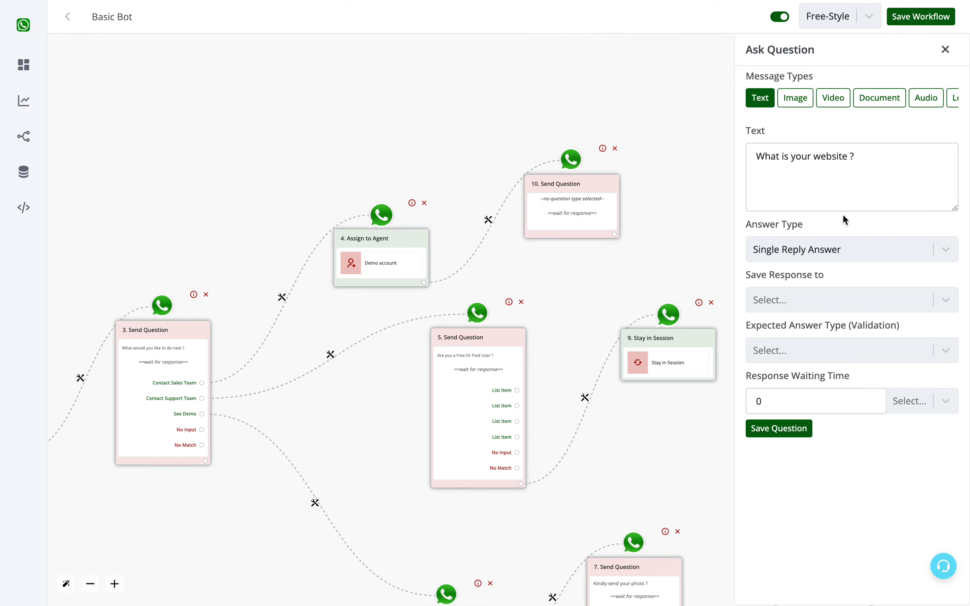
pyautogui.click(784, 303)
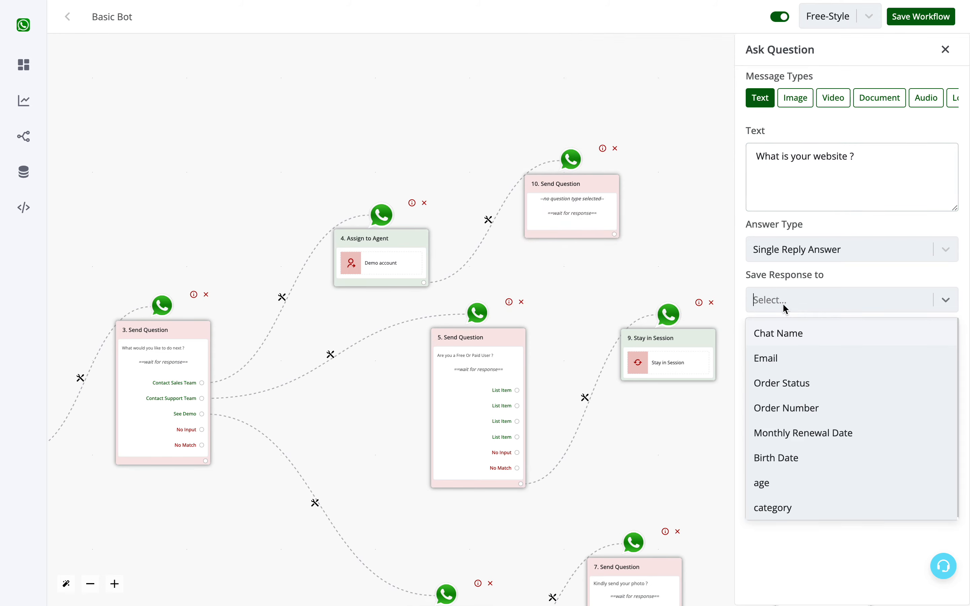
pyautogui.click(784, 308)
pyautogui.click(882, 185)
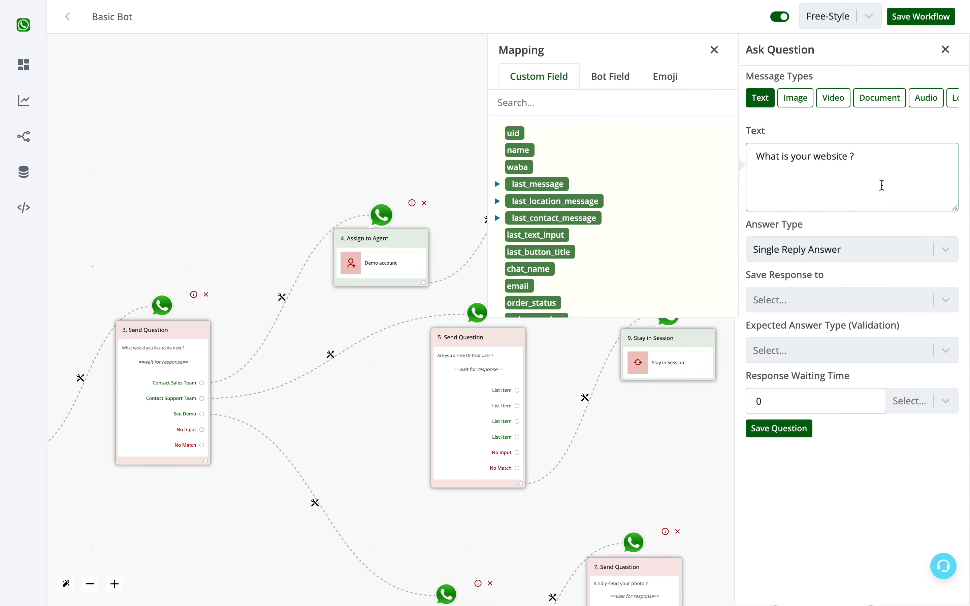
pyautogui.click(714, 50)
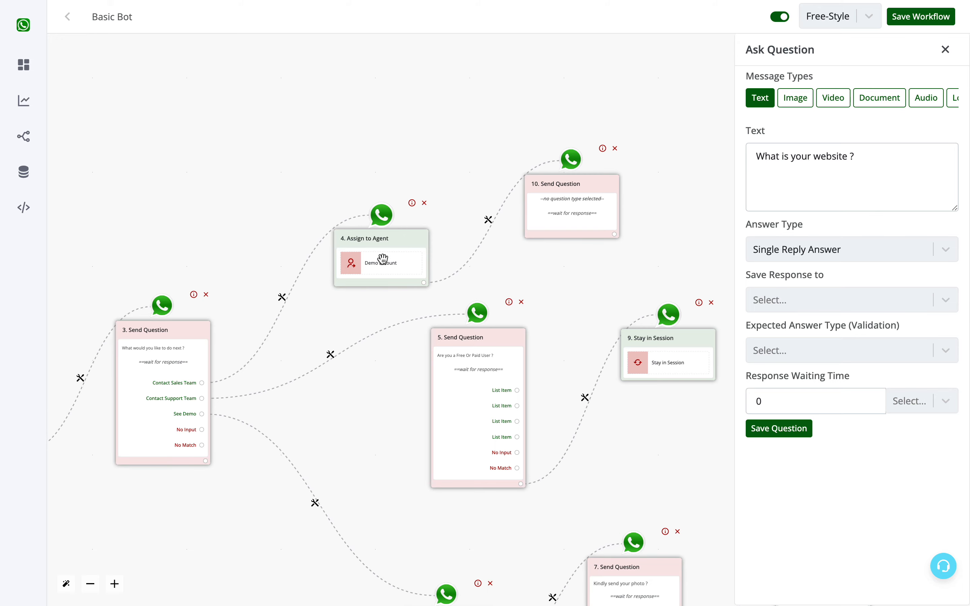
pyautogui.click(859, 191)
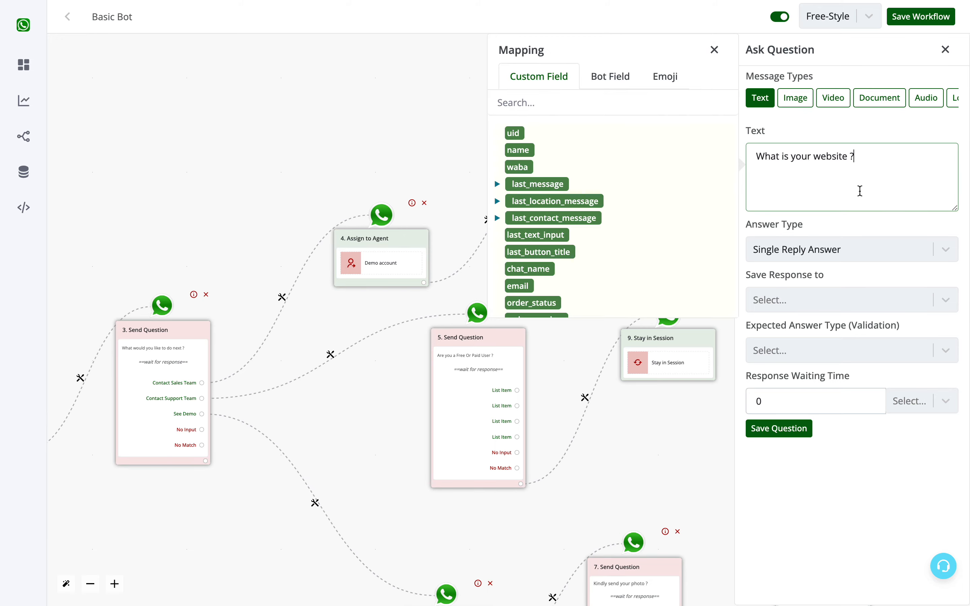
pyautogui.click(788, 429)
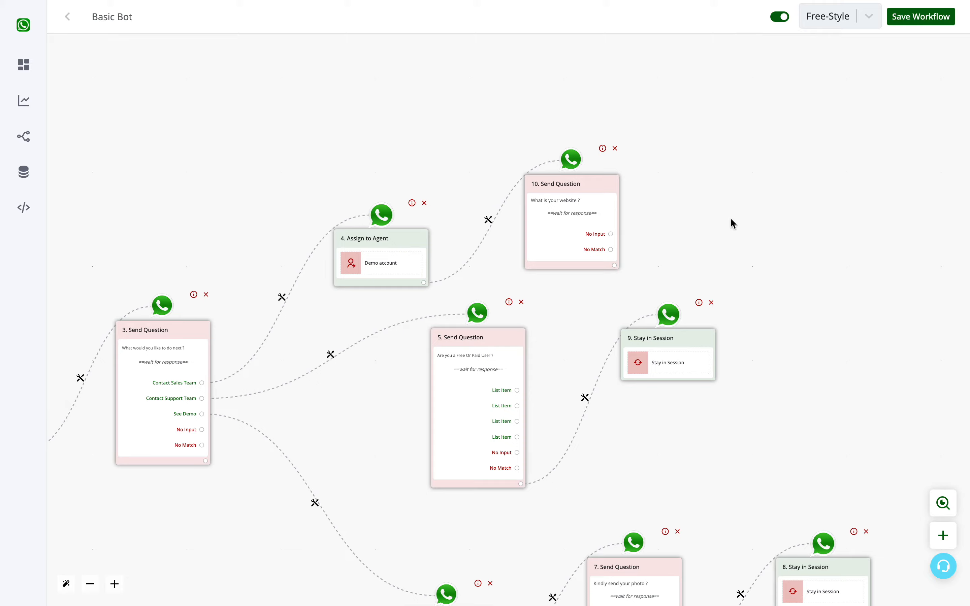
# Add a Stay in Session node after the website question.
pyautogui.click(610, 265)
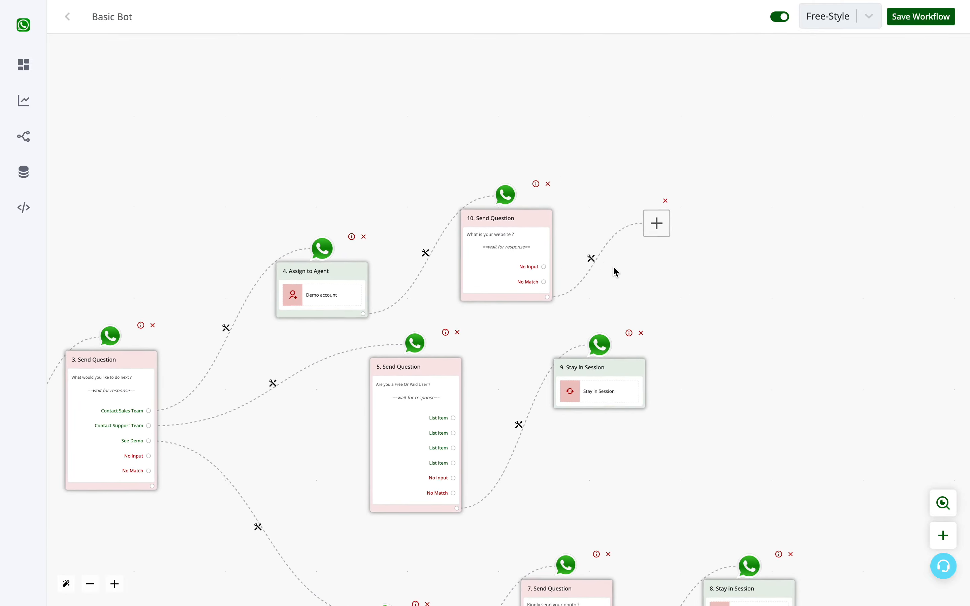
pyautogui.click(474, 310)
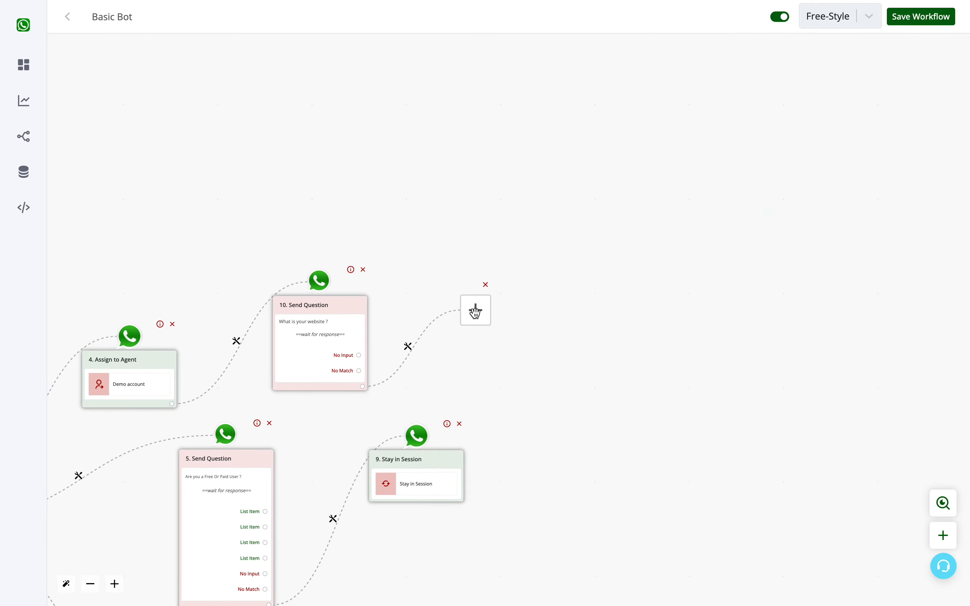
pyautogui.click(829, 401)
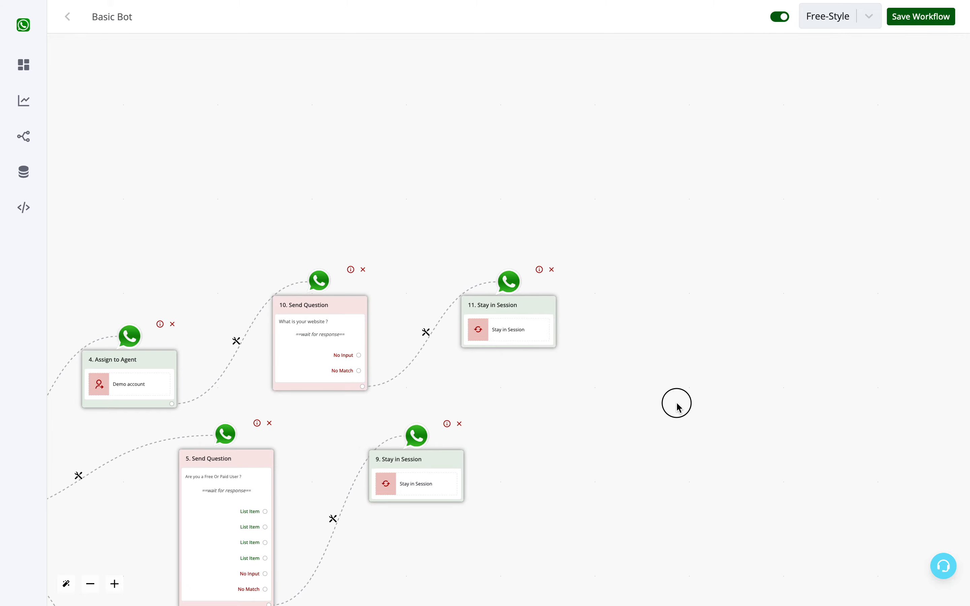
# Save the workflow.
pyautogui.moveTo(675, 402); pyautogui.dragTo(947, 267)
pyautogui.moveTo(814, 378); pyautogui.dragTo(843, 307)
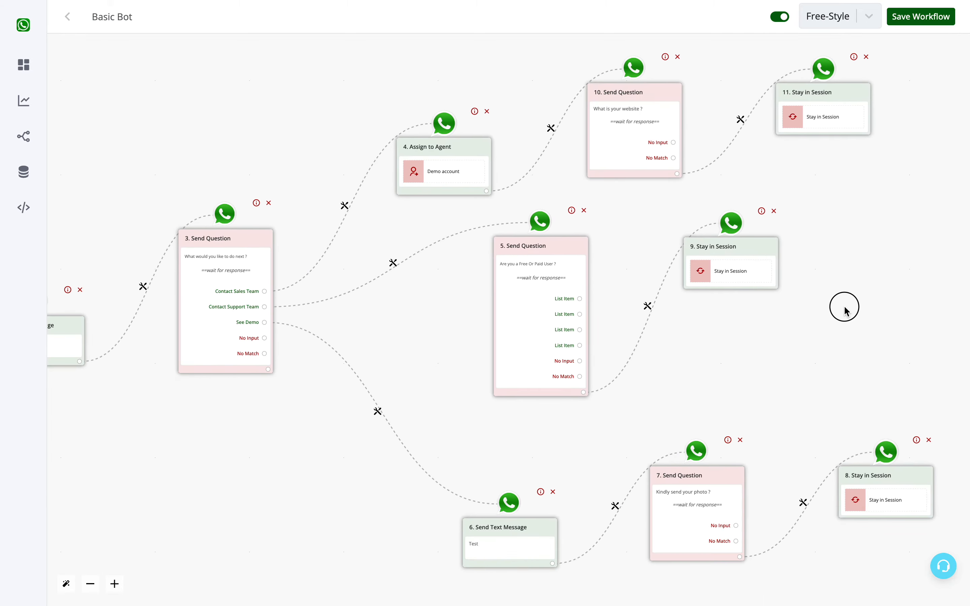
pyautogui.scroll(-1, 842, 307)
pyautogui.scroll(-1, 843, 312)
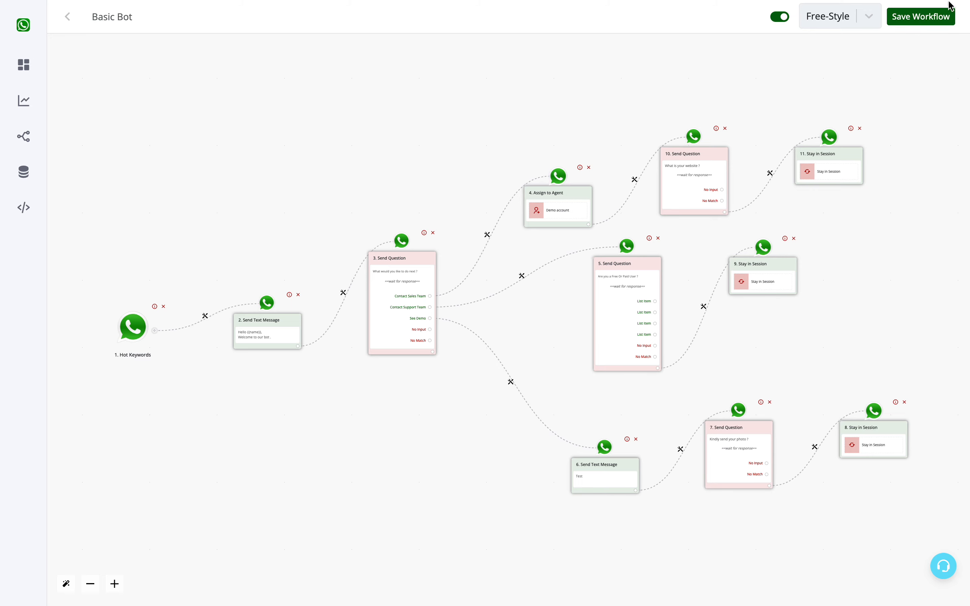
pyautogui.click(942, 12)
pyautogui.moveTo(600, 1)
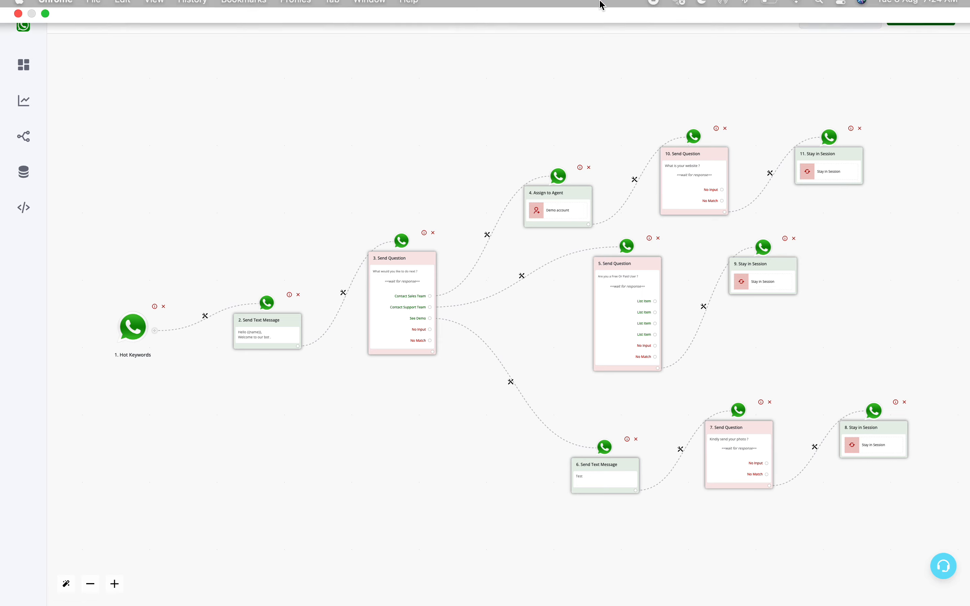